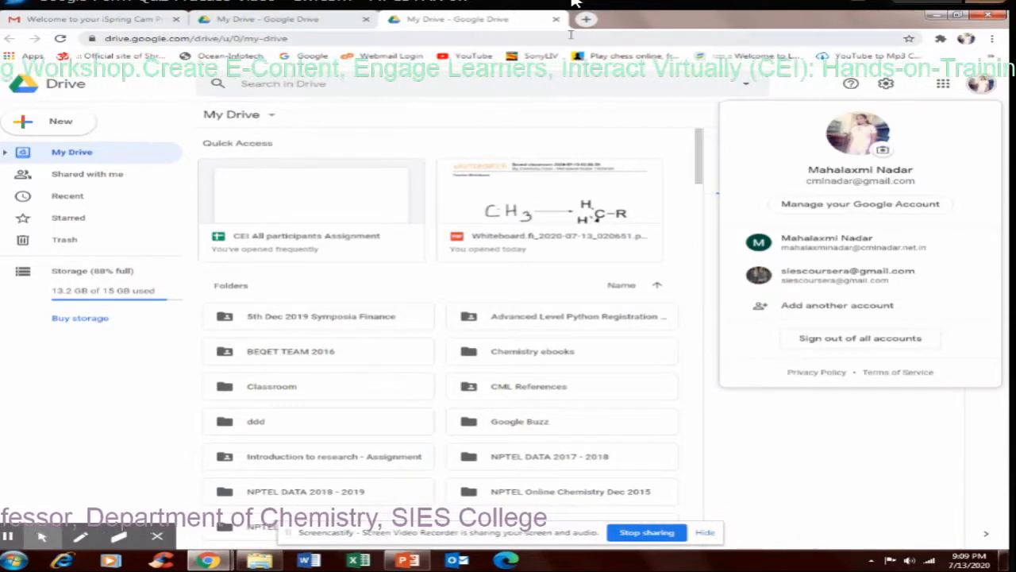
Open docs.google.com in a new browser tab
scroll(593, 266, "down", 10)
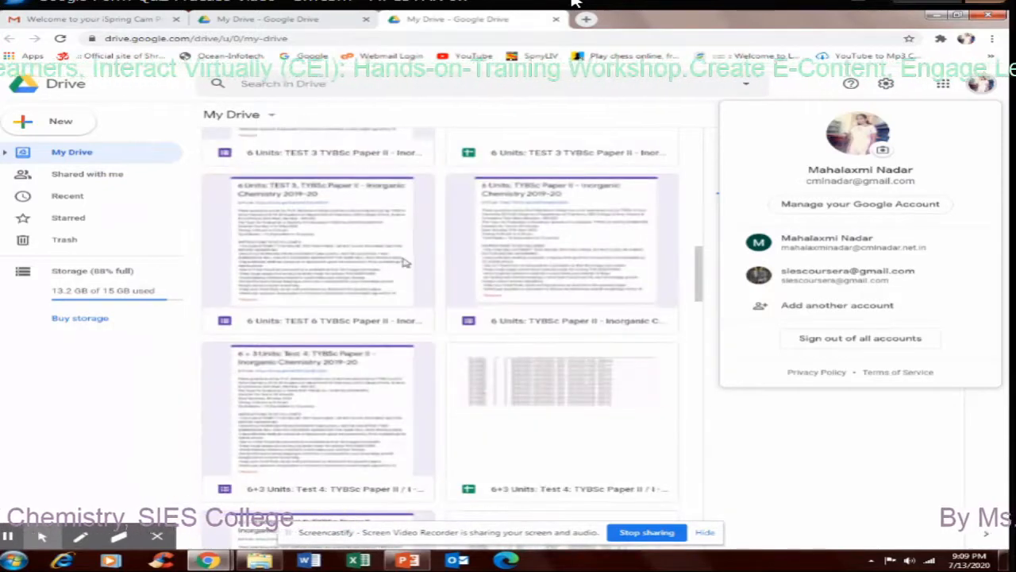
left_click(587, 19)
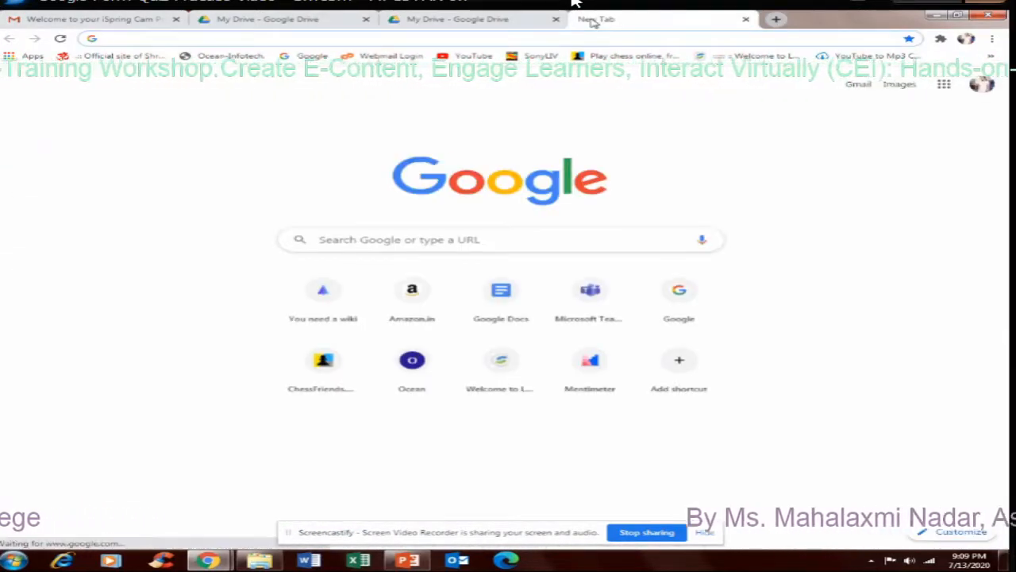
type("docs.google.com")
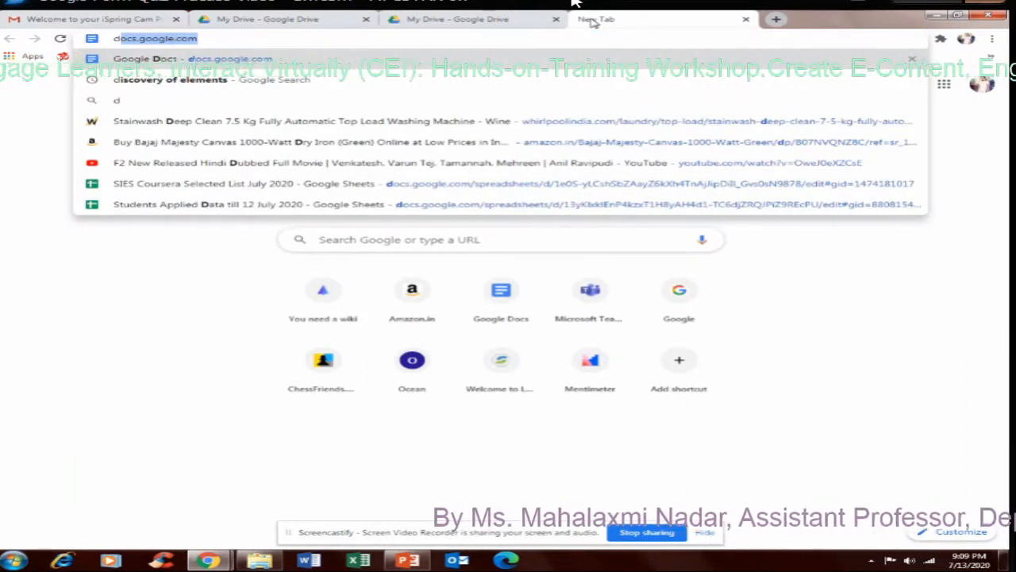
key("Return")
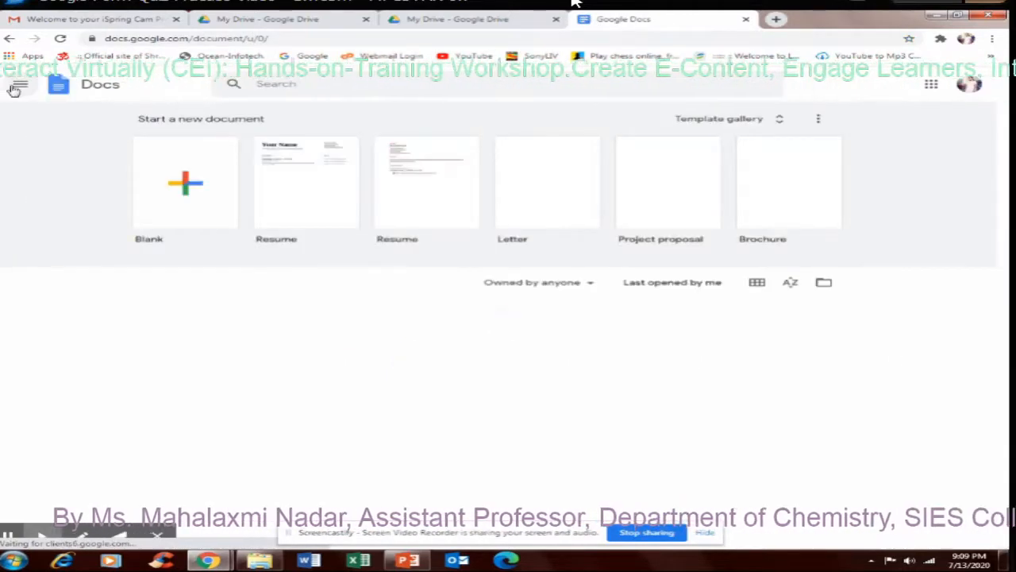
Switch from Google Docs to Google Forms and create a blank form
left_click(15, 90)
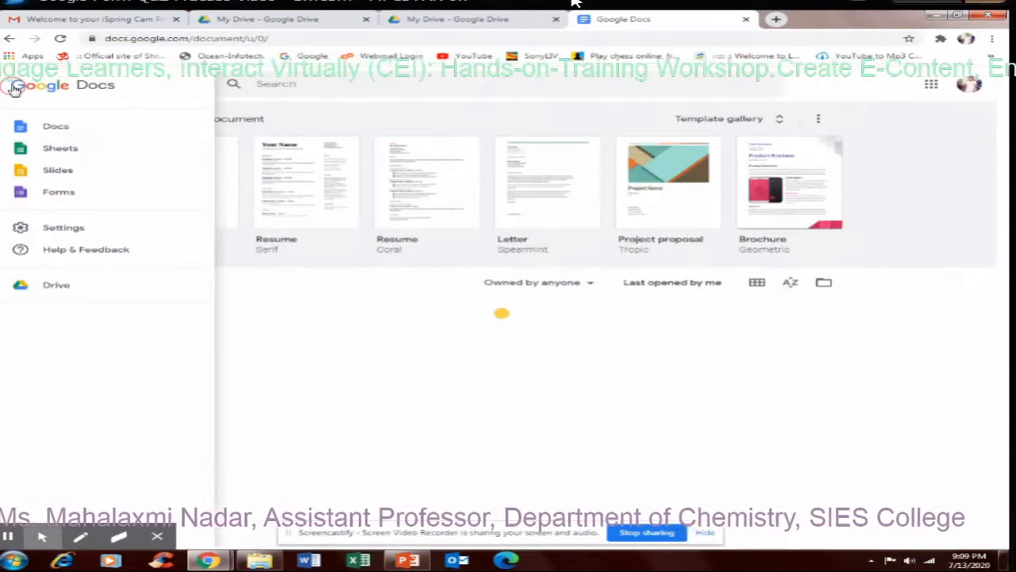
left_click(48, 198)
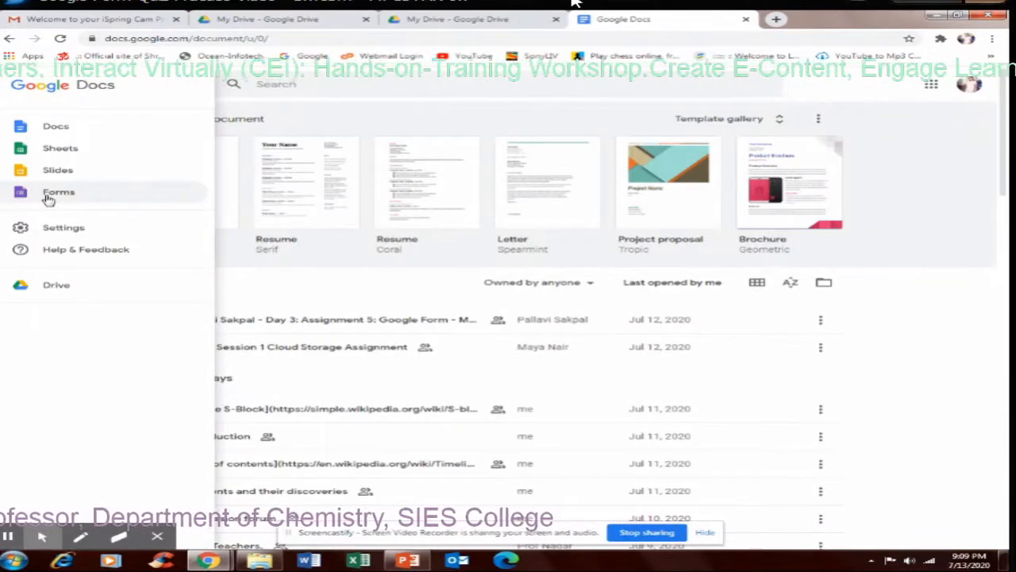
left_click(48, 198)
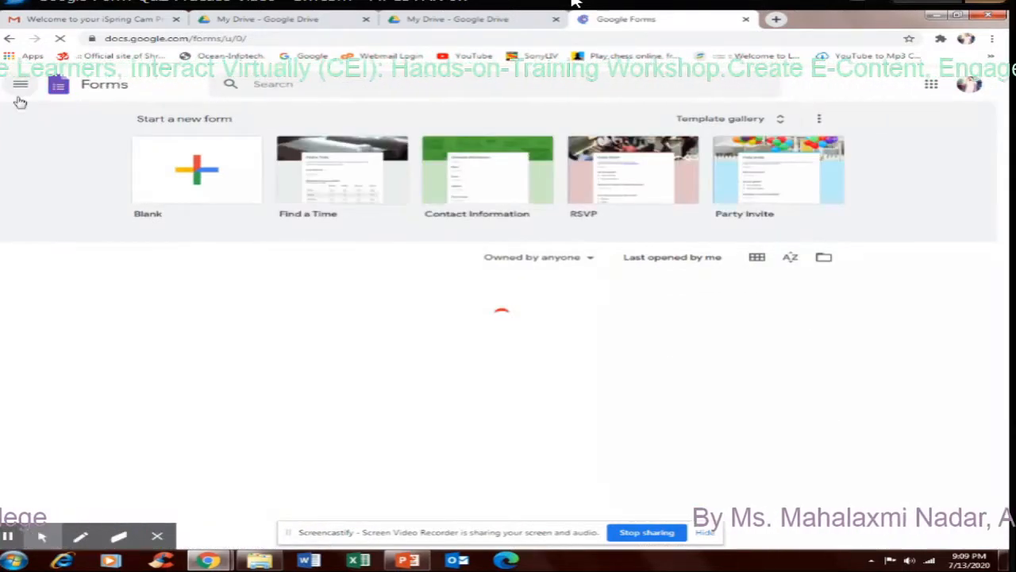
left_click(195, 177)
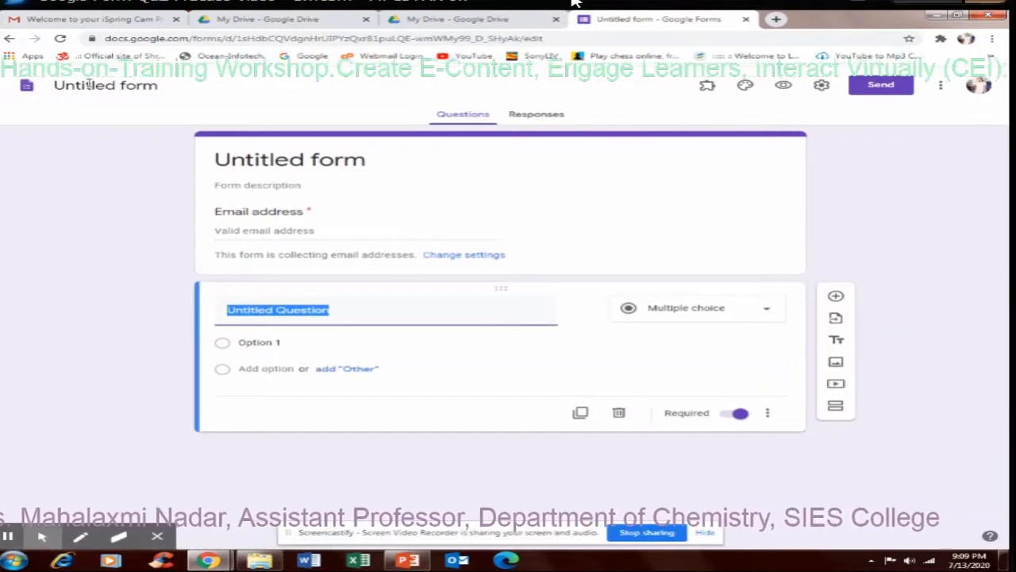
Name the form file "Practice Quiz" and set the form's heading to "Practice Quiz - Staff"
left_click(89, 84)
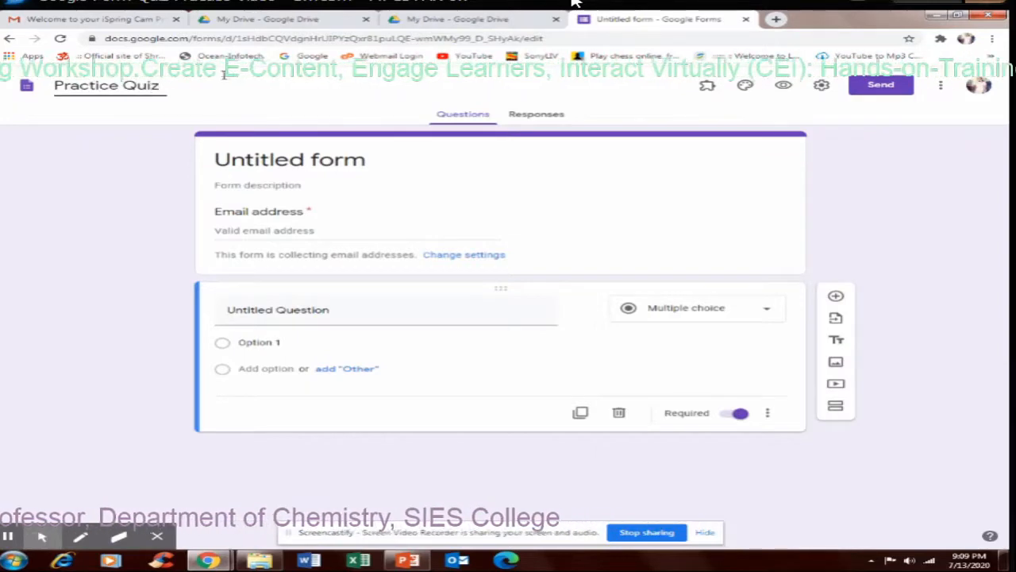
left_click(303, 163)
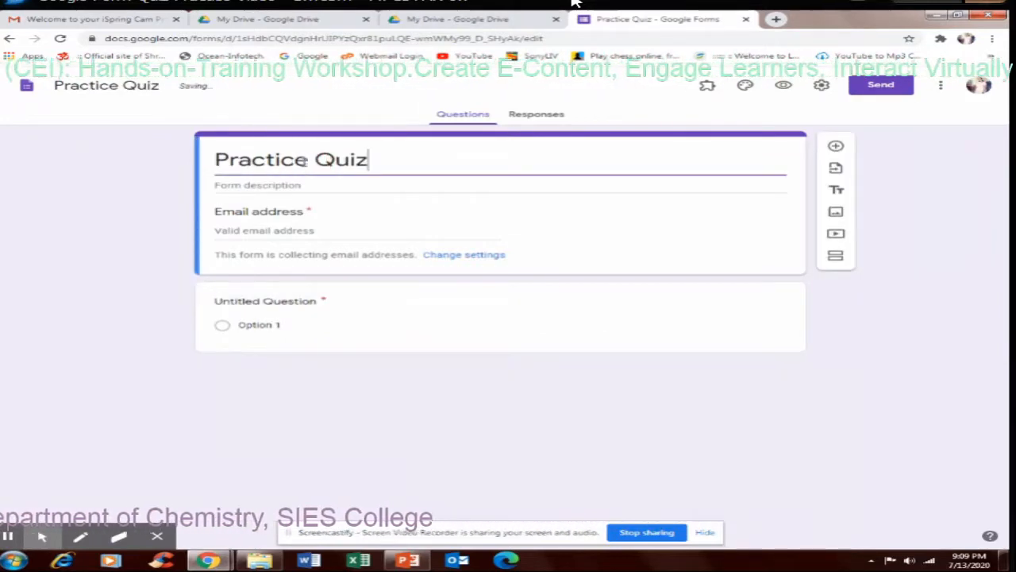
type("- SIES")
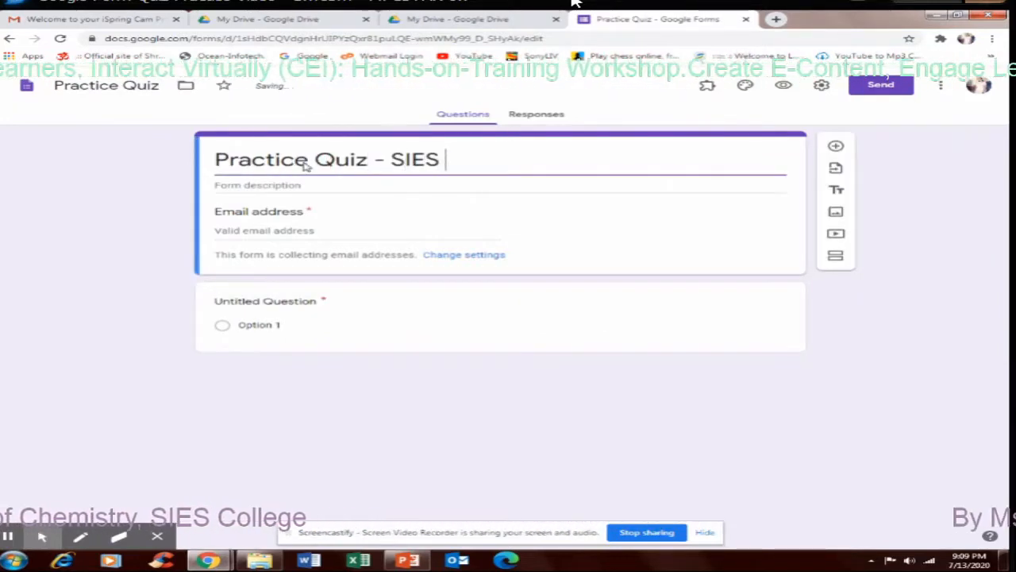
key("ctrl+BackSpace")
type("taff")
key("BackSpace")
key("BackSpace")
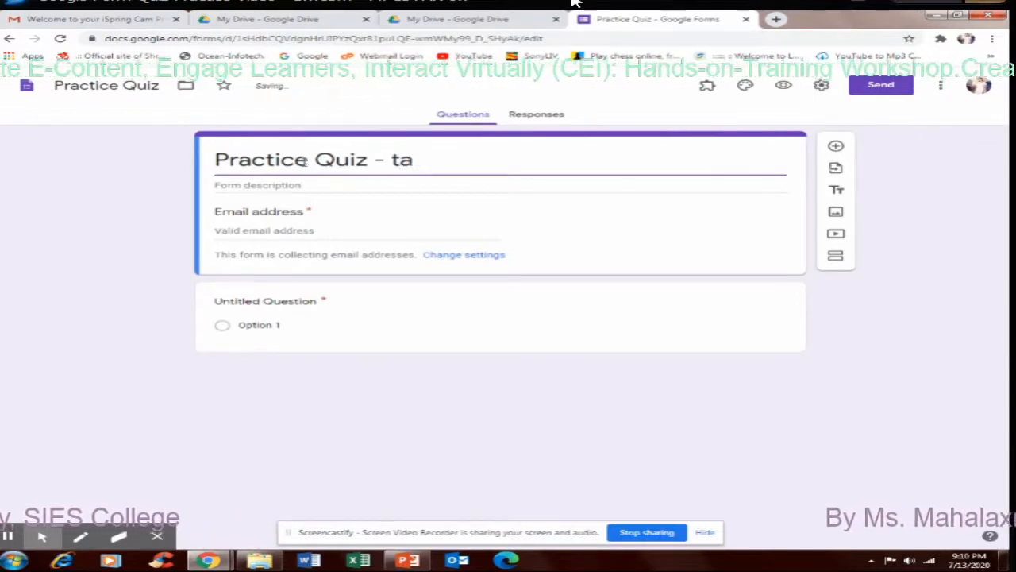
key("BackSpace")
key("BackSpace")
type("Staff")
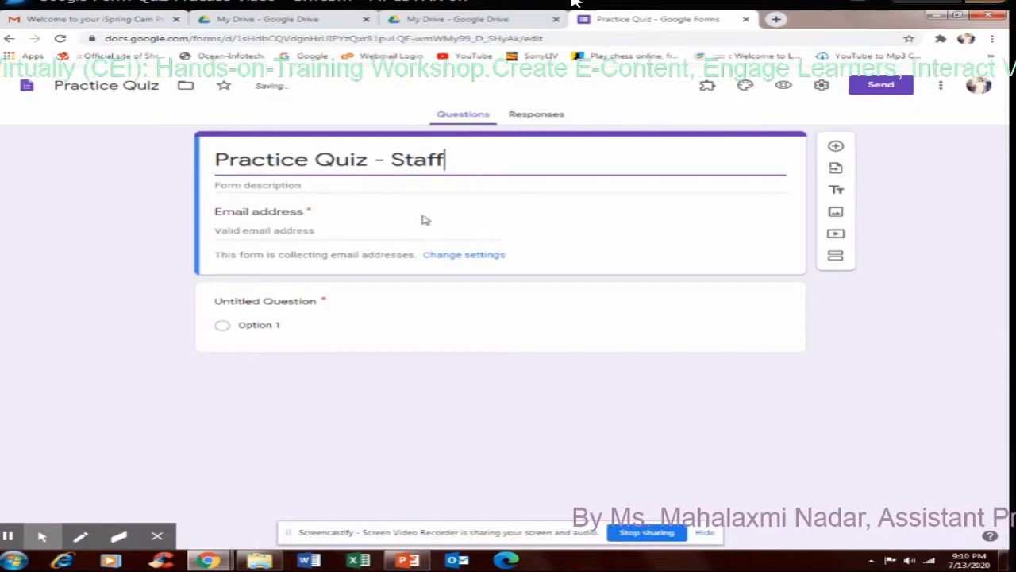
In the form's general settings, set response receipts to Always and limit respondents to 1 response
left_click(823, 87)
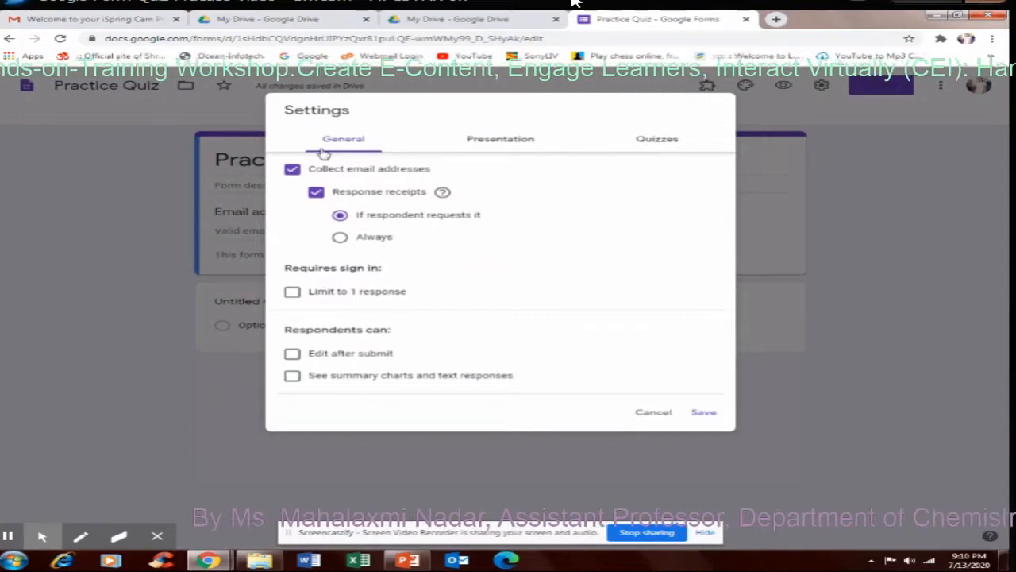
left_click(484, 140)
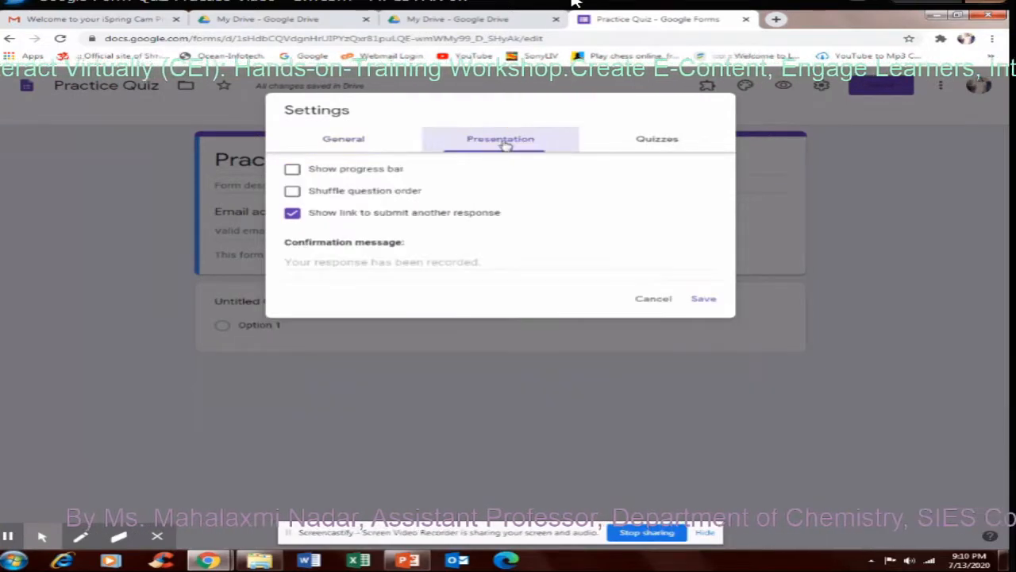
left_click(640, 140)
left_click(346, 140)
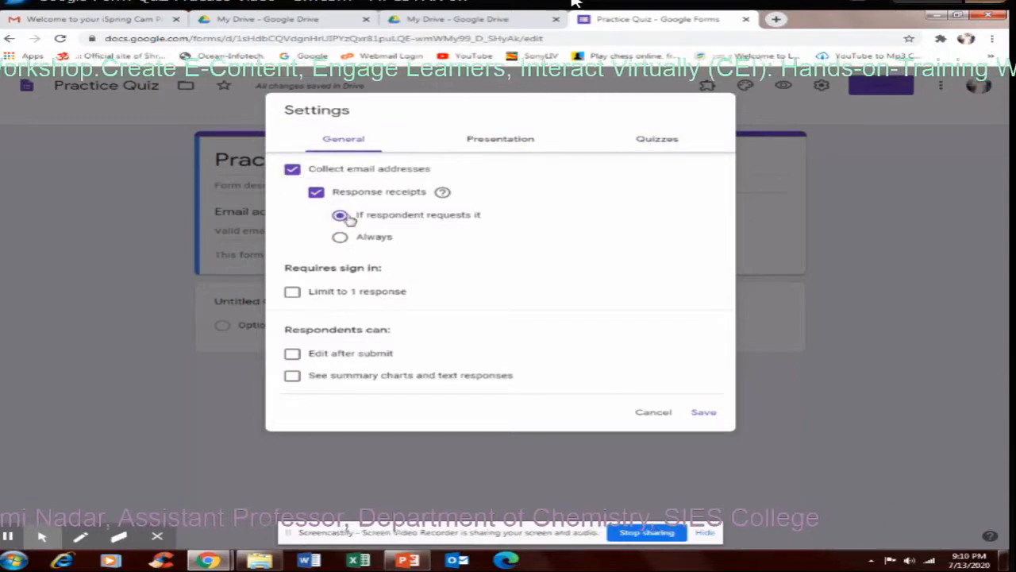
left_click(340, 238)
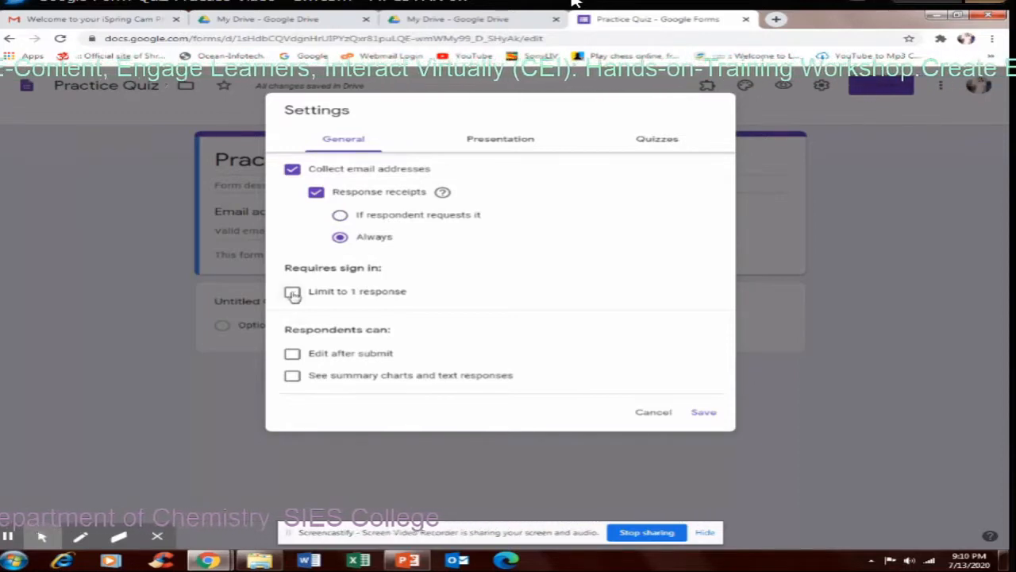
left_click(292, 292)
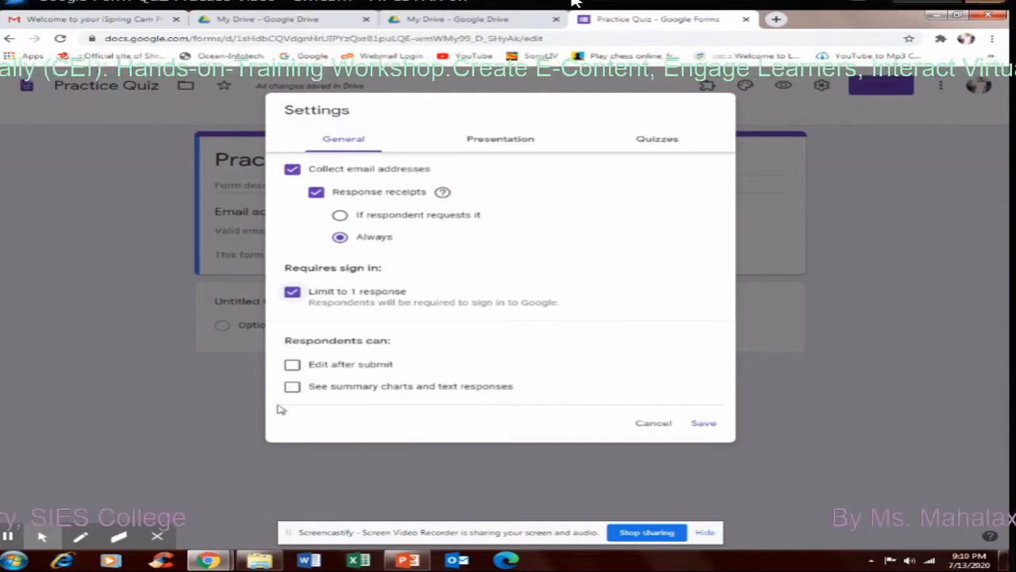
Set the confirmation message to "Your Quiz has been submitted Successfully. You will the receive the score shortly" and save the settings
left_click(508, 140)
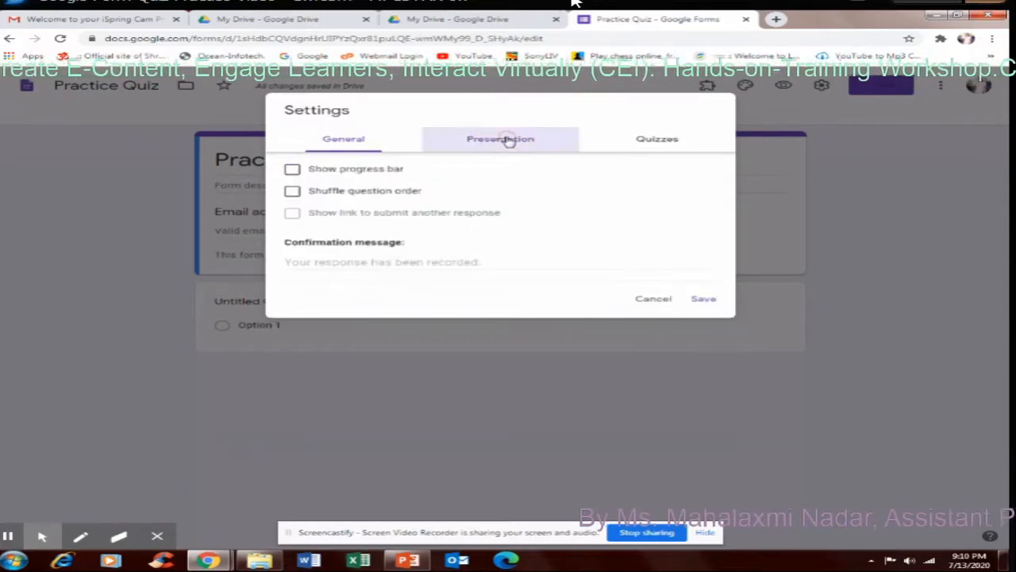
left_click(351, 262)
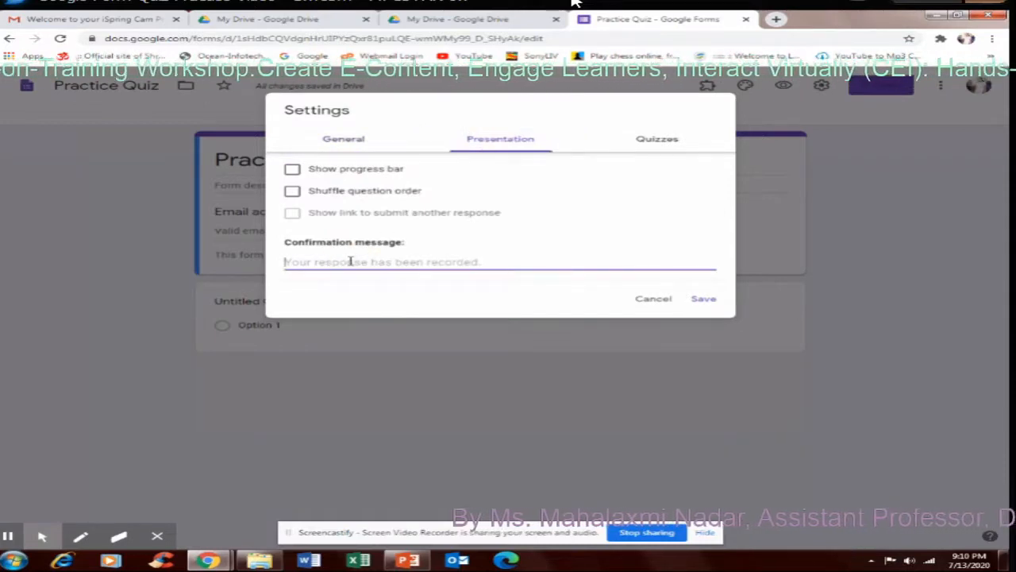
type("Y")
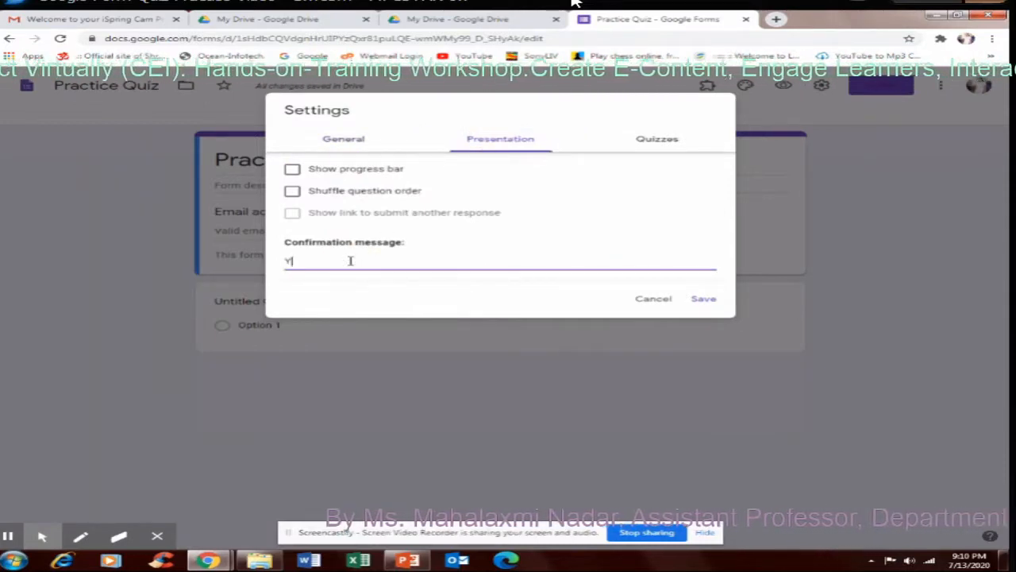
type("our Qu")
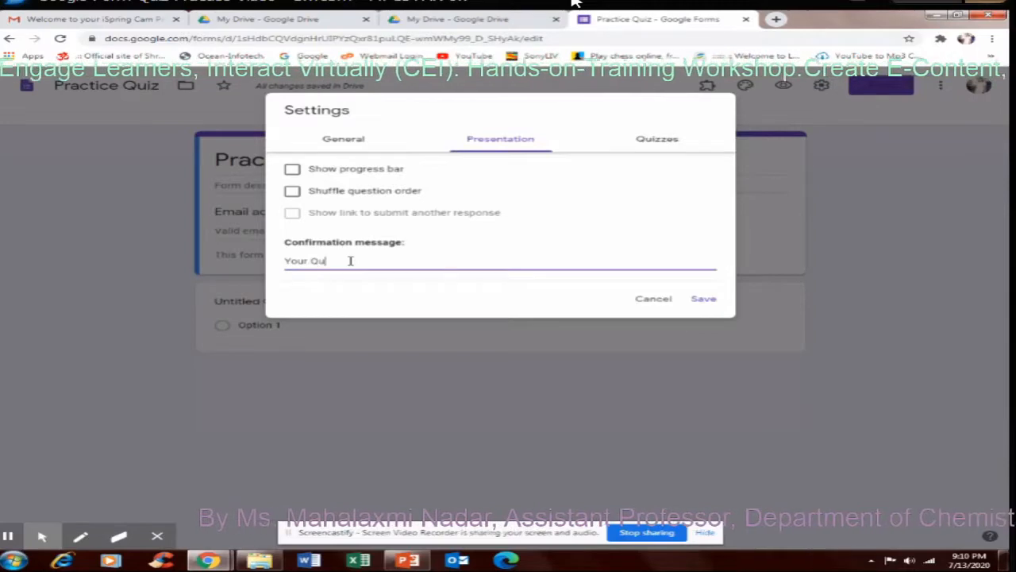
type("iz has bee")
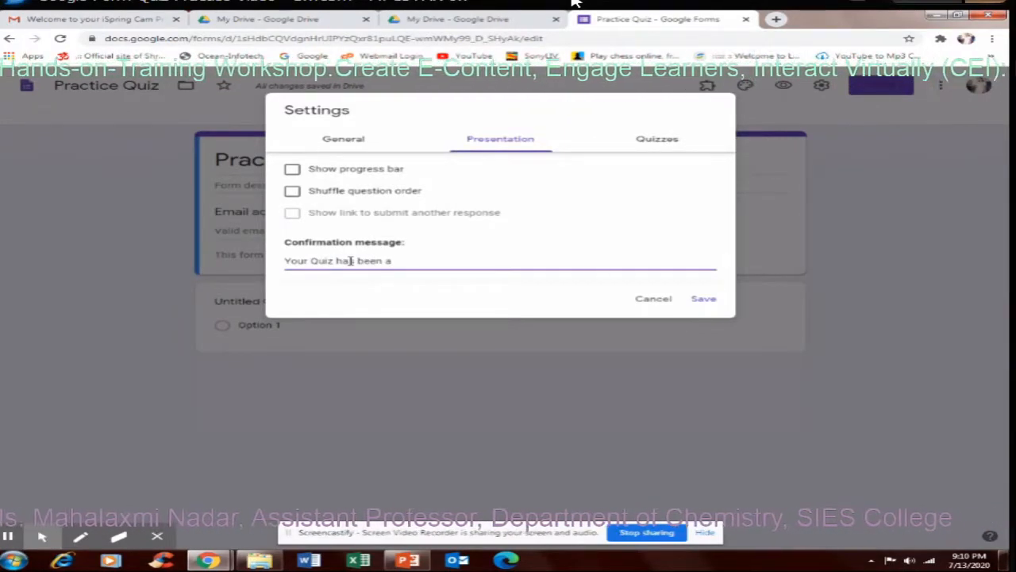
type("n submit")
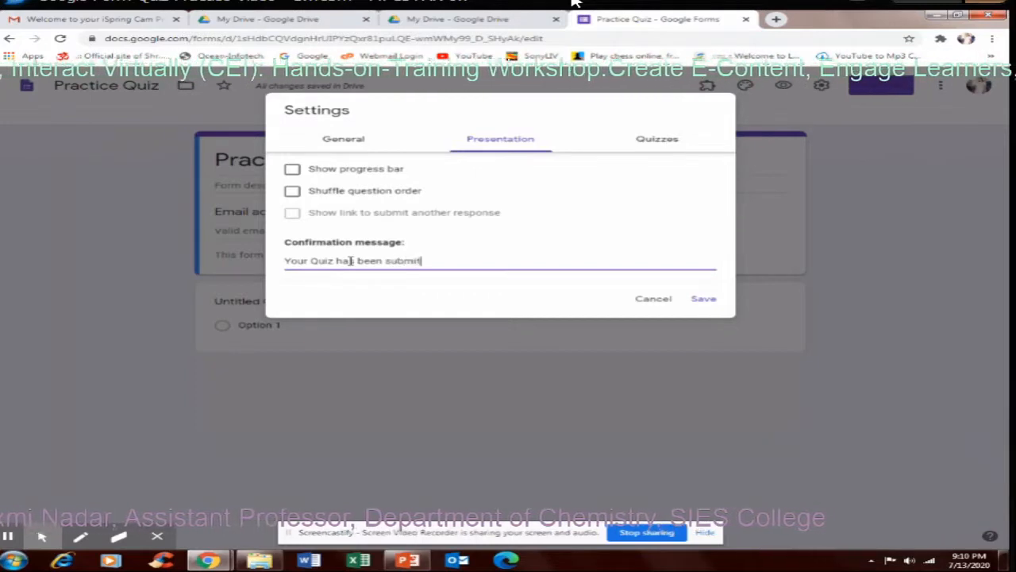
type("ted Succ")
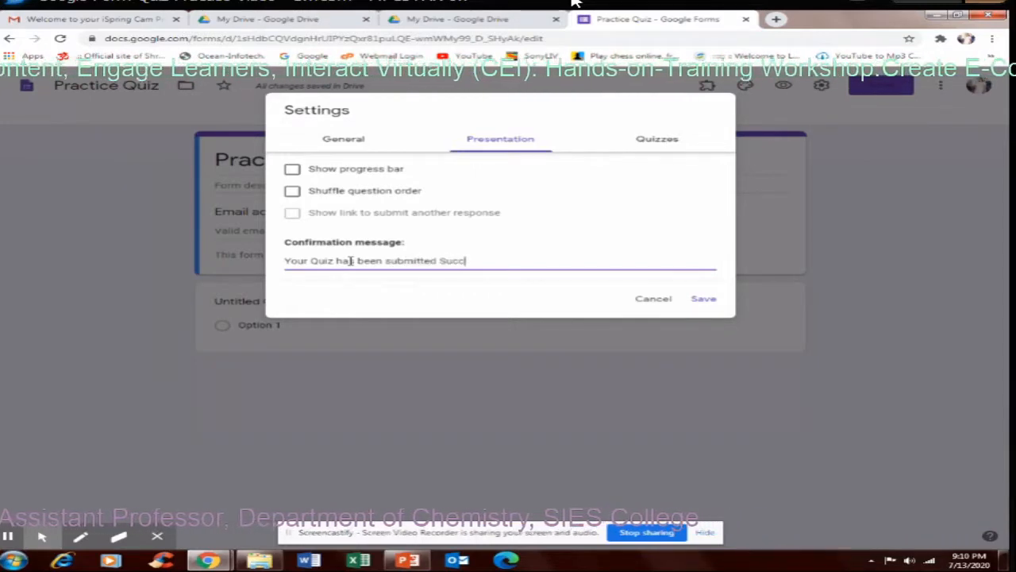
type("essfully")
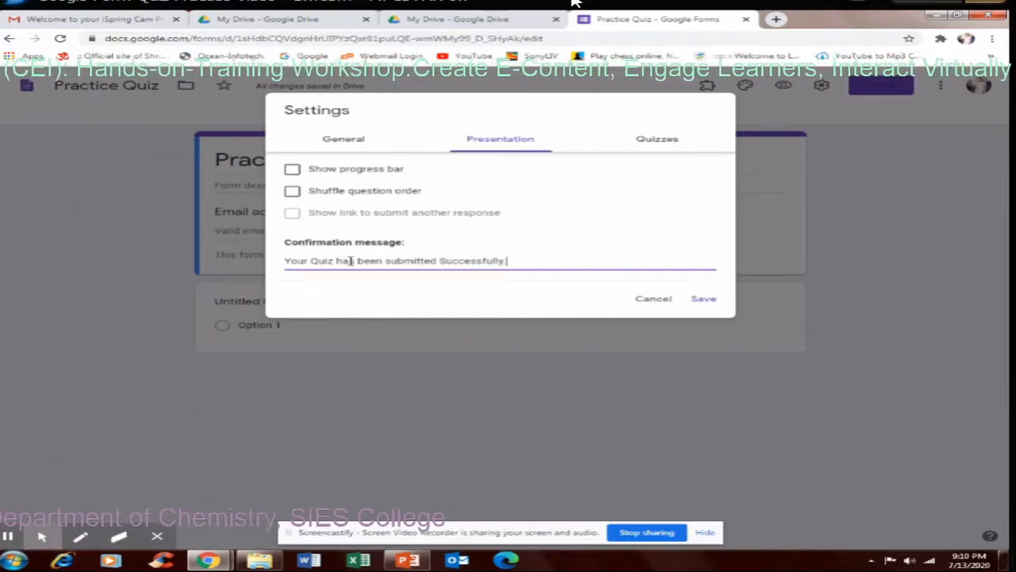
type(". You")
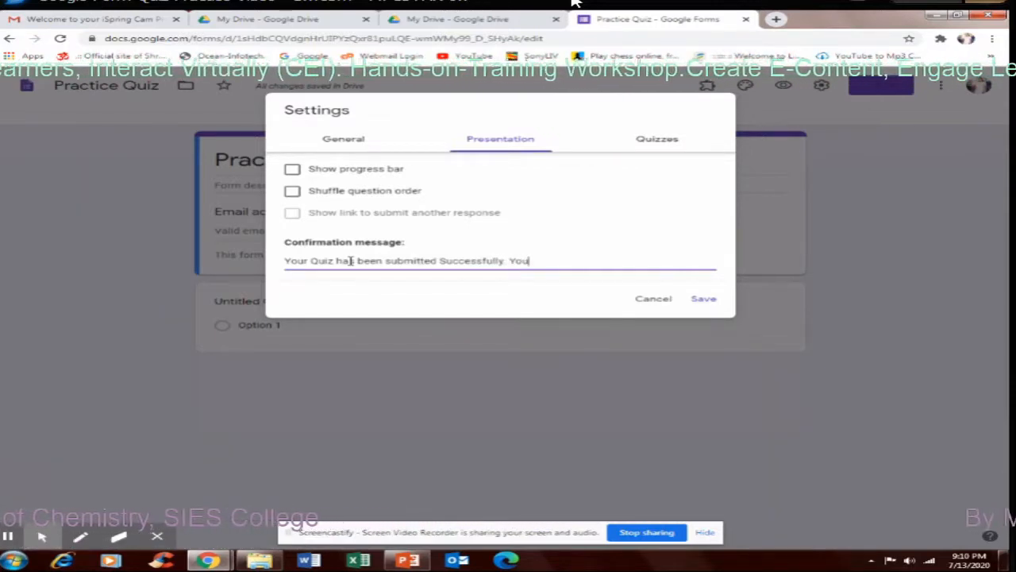
type(" w")
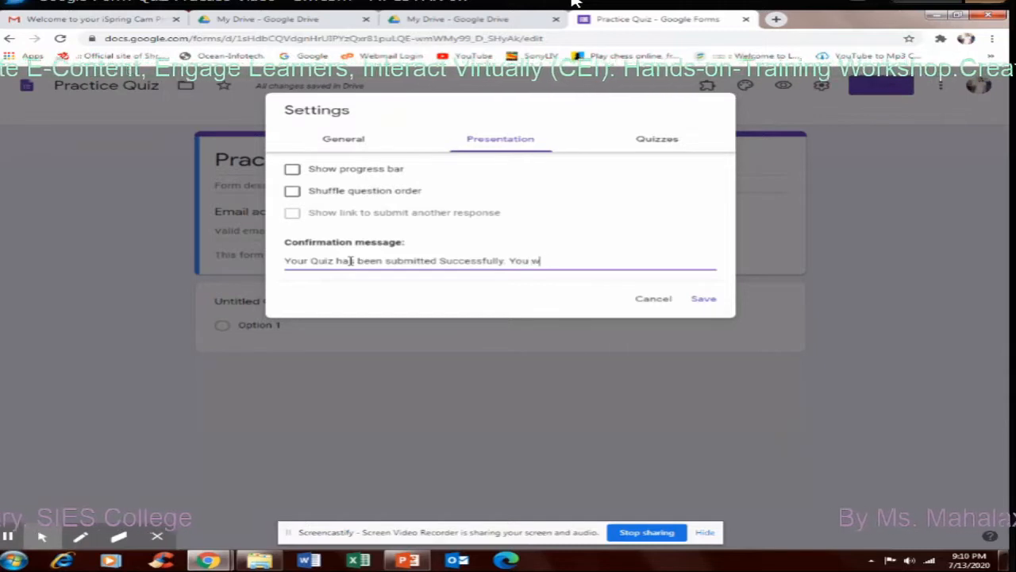
type("ill the score")
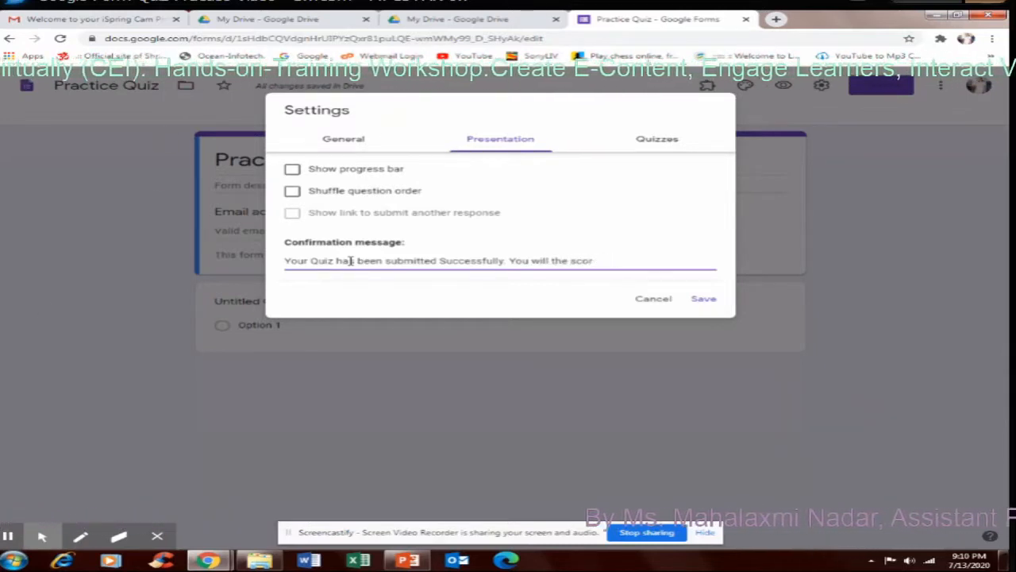
key("BackSpace")
key("BackSpace")
key("BackSpace")
key("BackSpace")
type("receive")
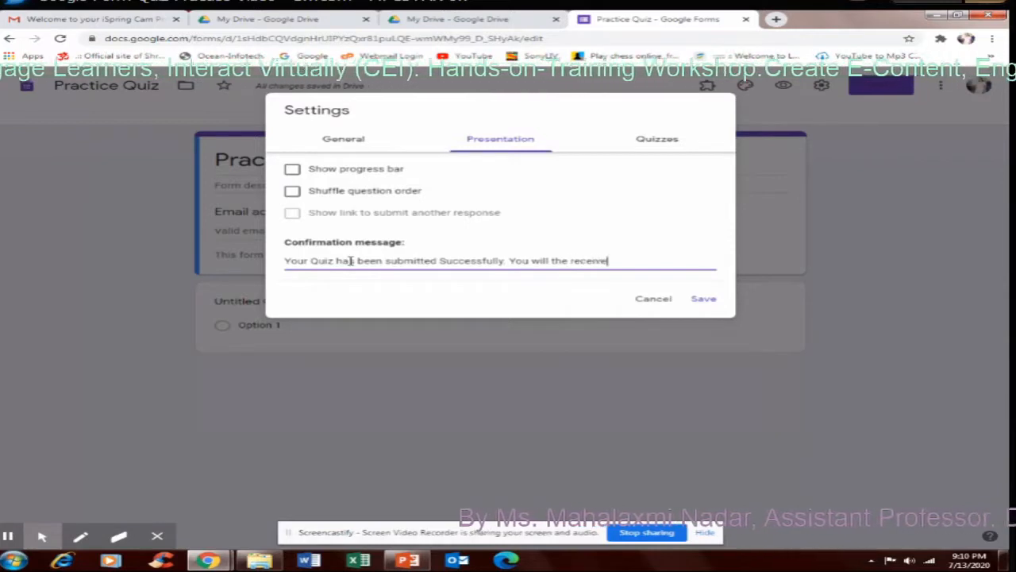
type(" the score")
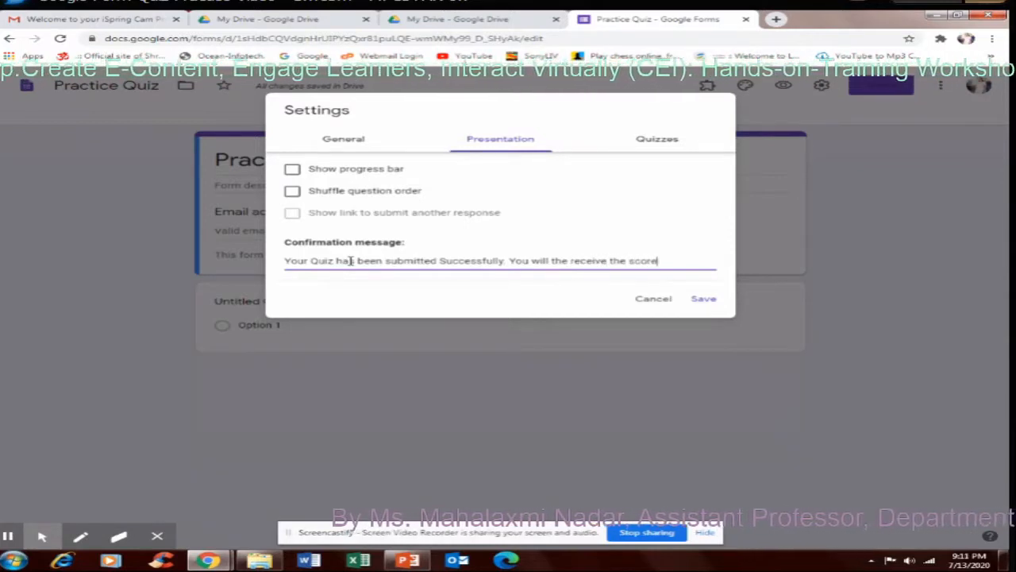
type(" shoi")
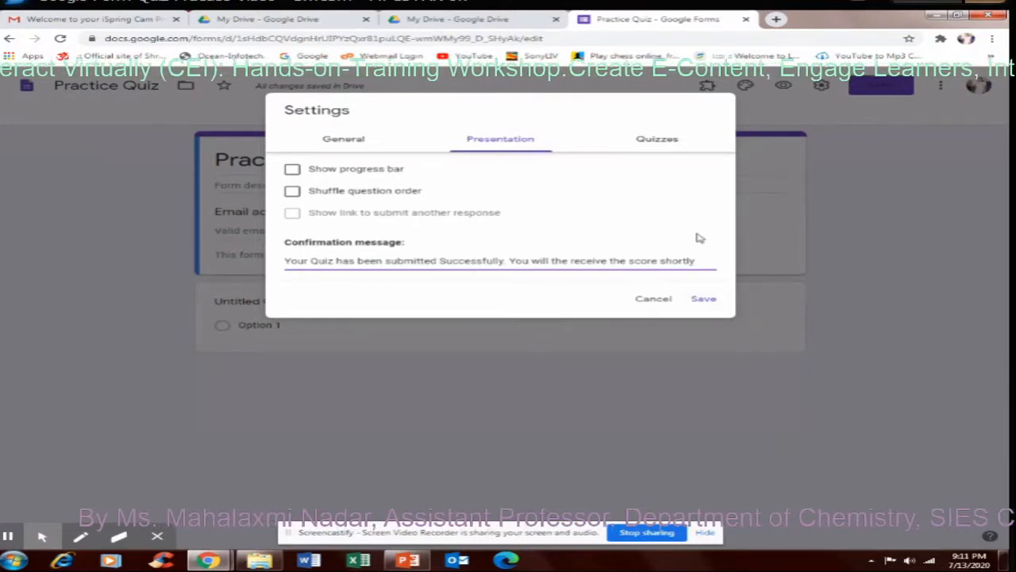
left_click(693, 302)
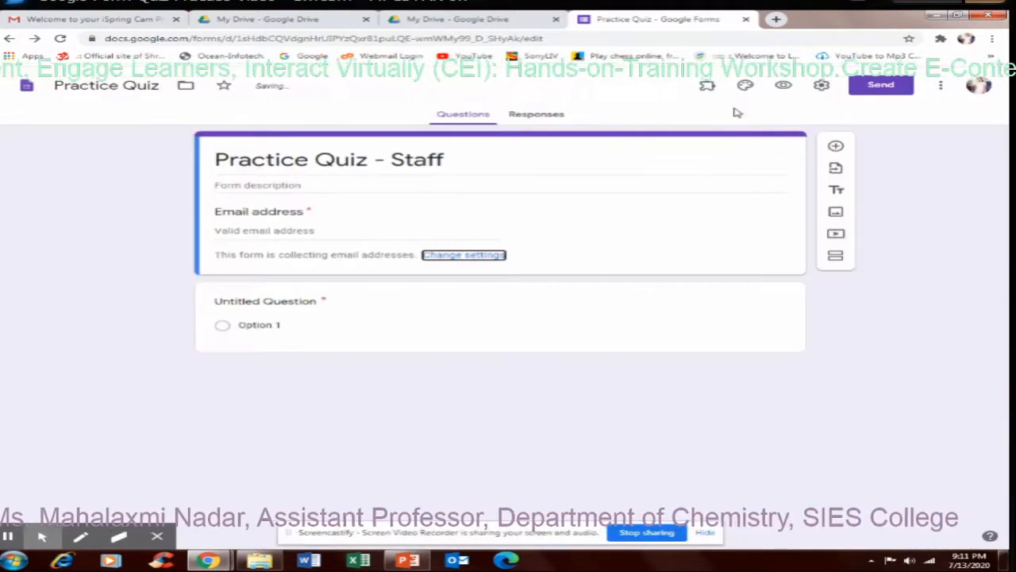
Turn on "Make this a quiz" in the form's quiz settings
left_click(819, 85)
left_click(661, 141)
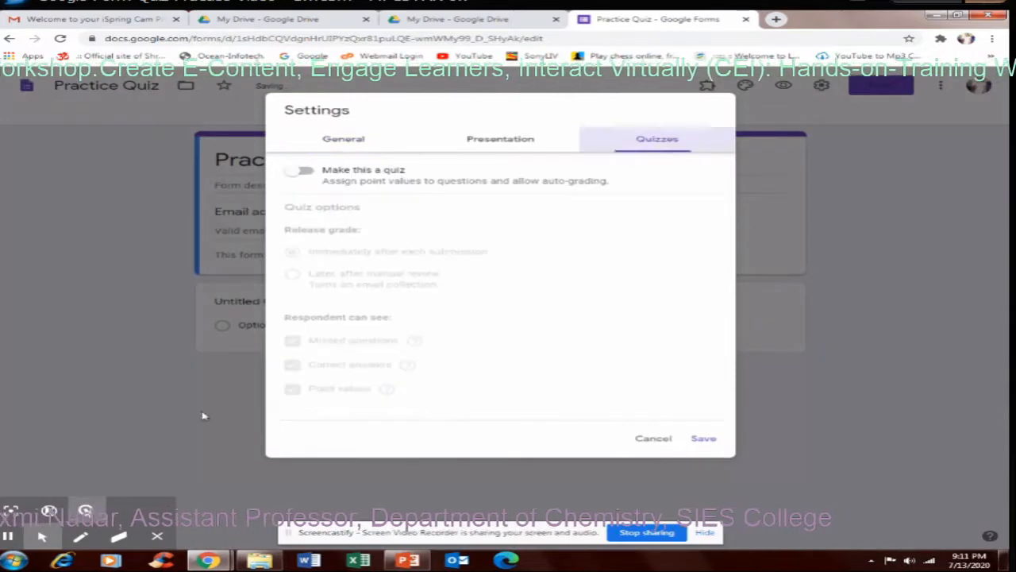
left_click(305, 172)
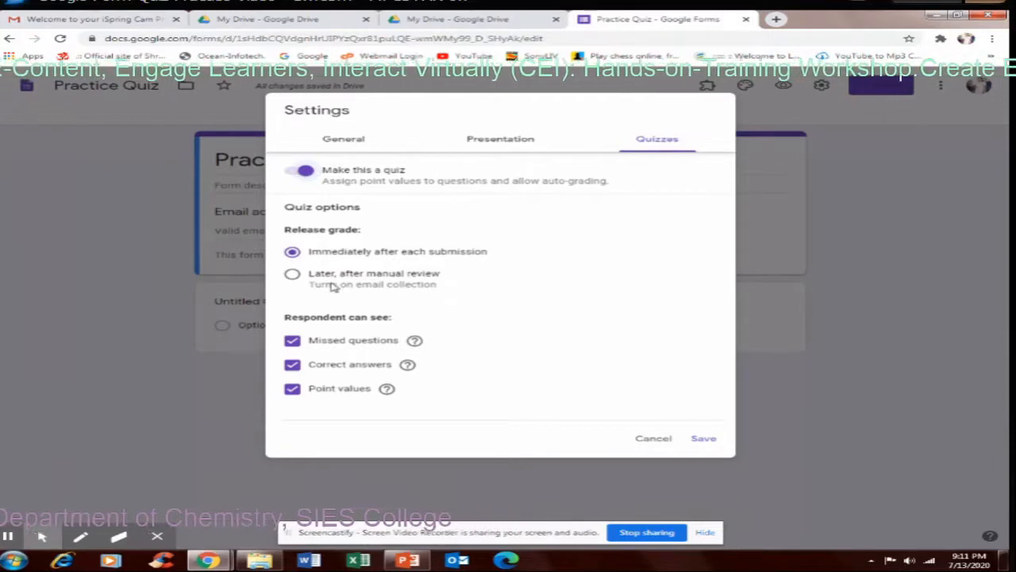
Set the quiz grades to be released later, after manual review, and save the settings
left_click(292, 274)
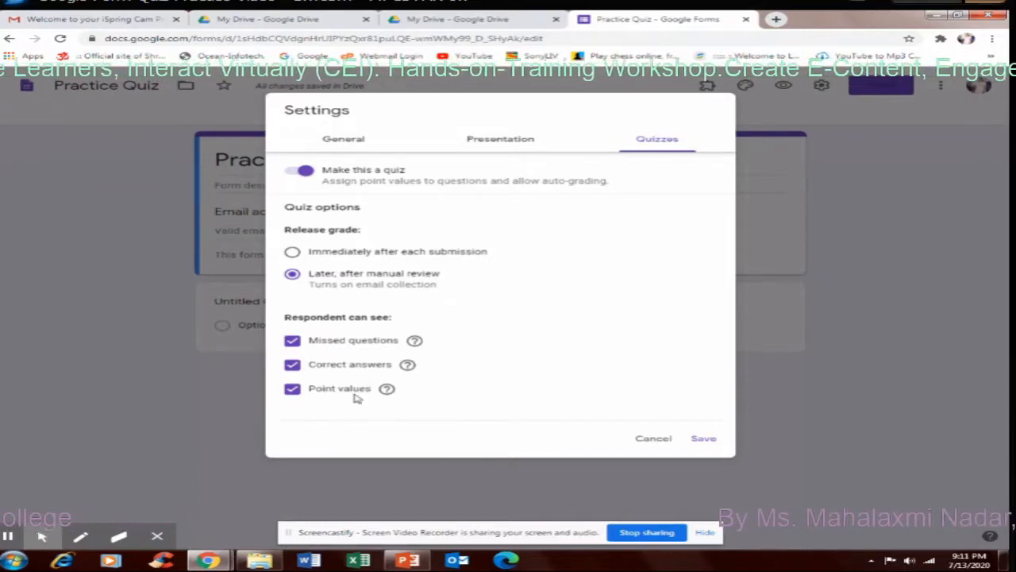
left_click(704, 440)
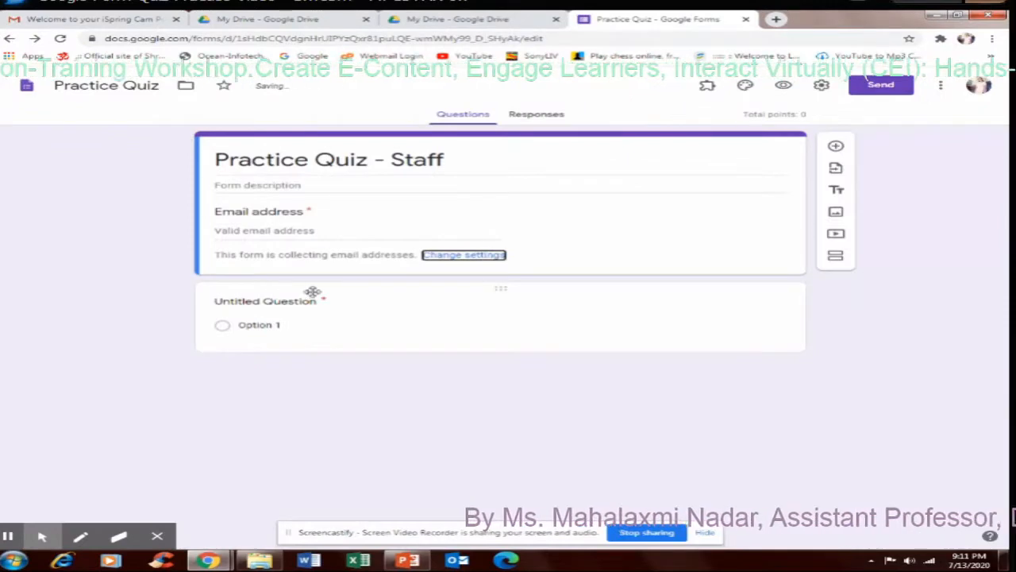
Title the untitled question "Name" and add another short-answer question titled "Department"
left_click(281, 307)
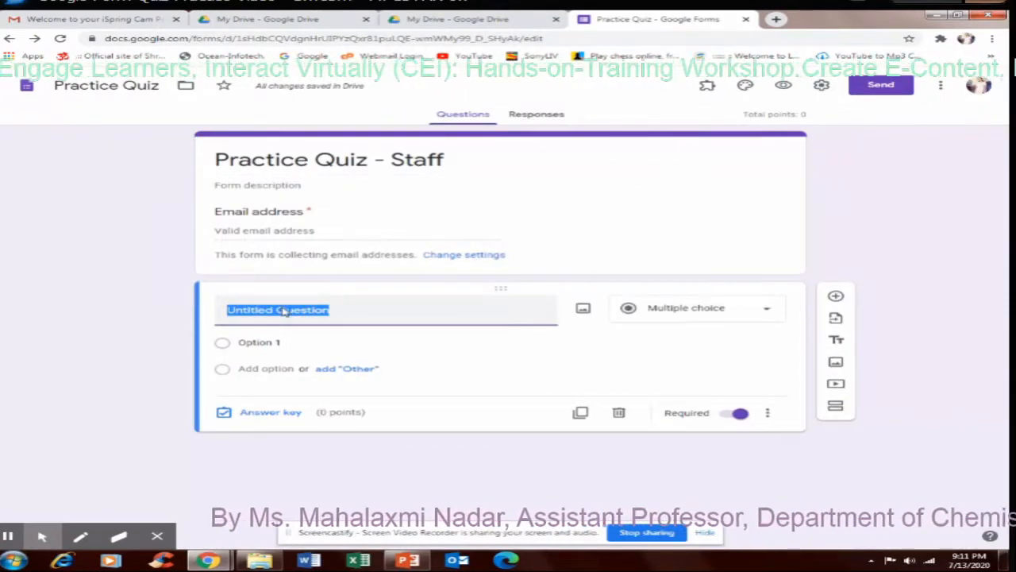
type("Name")
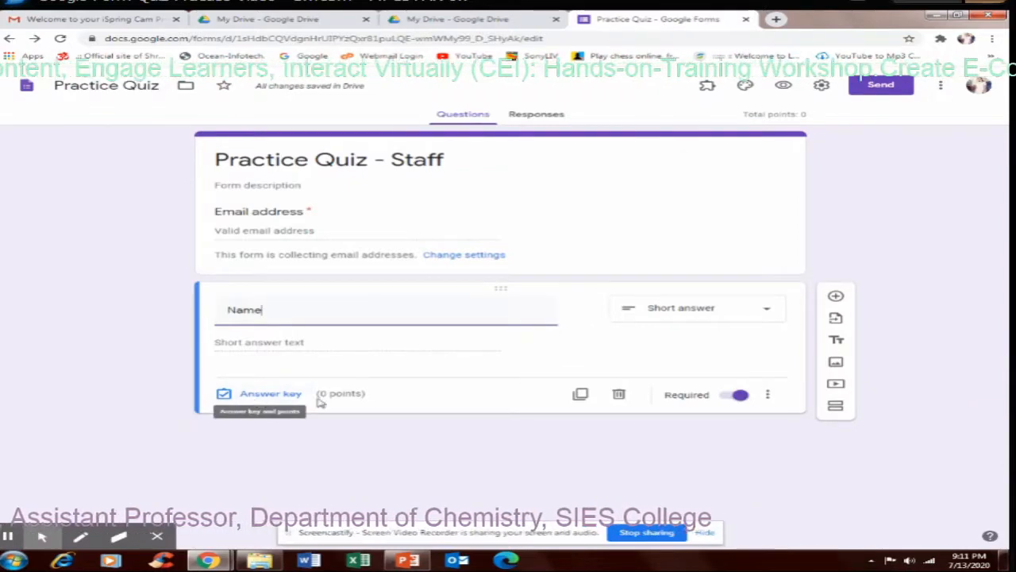
left_click(836, 296)
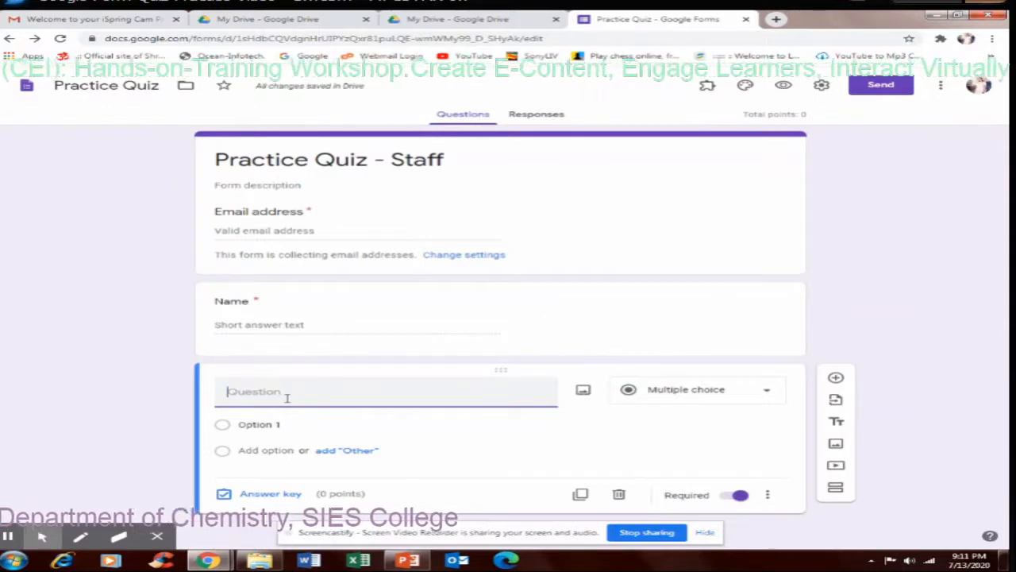
type("Sta")
key("BackSpace")
key("BackSpace")
type("D")
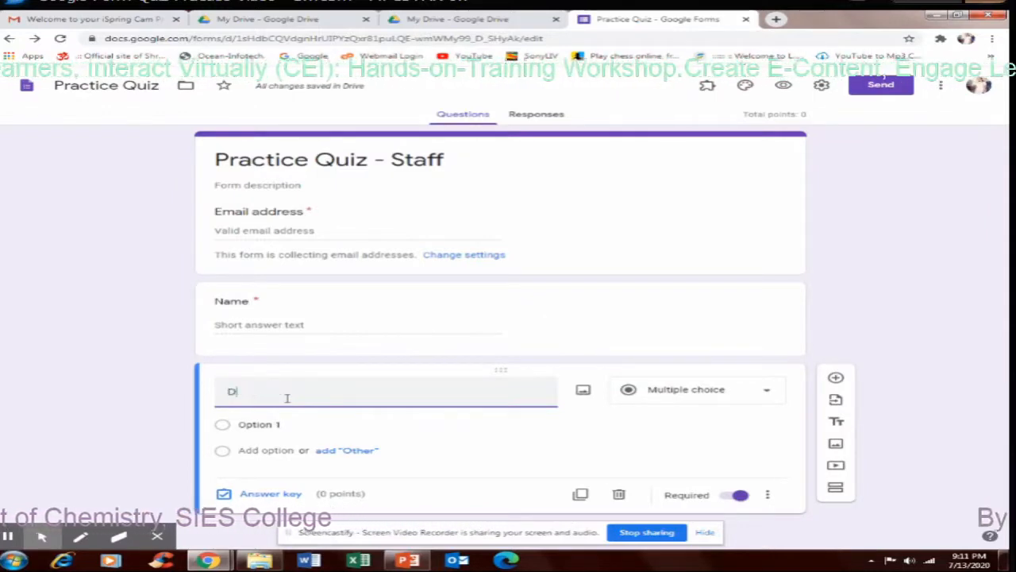
type("epartment")
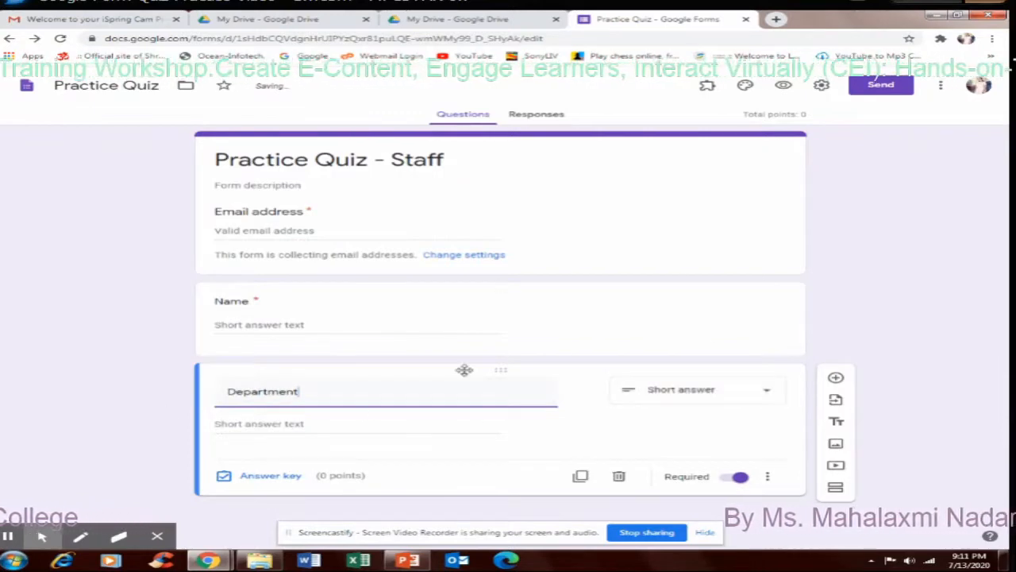
left_click(766, 391)
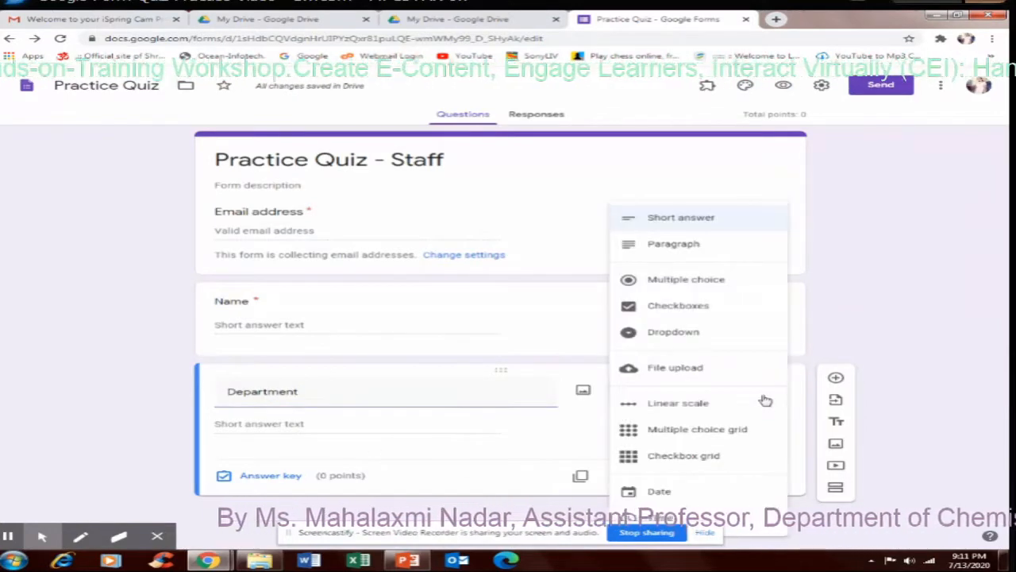
left_click(295, 426)
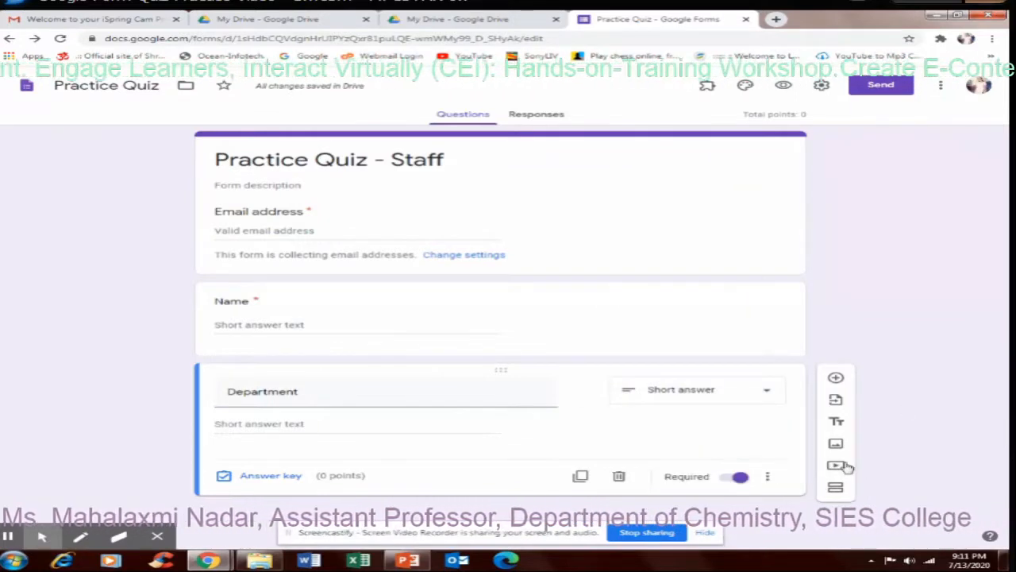
Add a short-answer question titled "Mobile Number" below the Department question
left_click(837, 378)
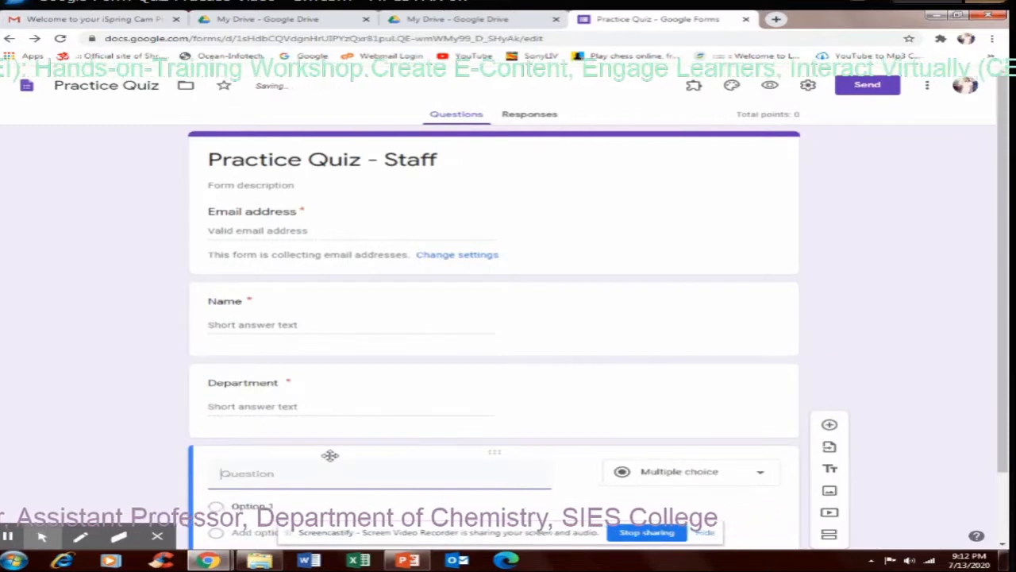
type("Mob")
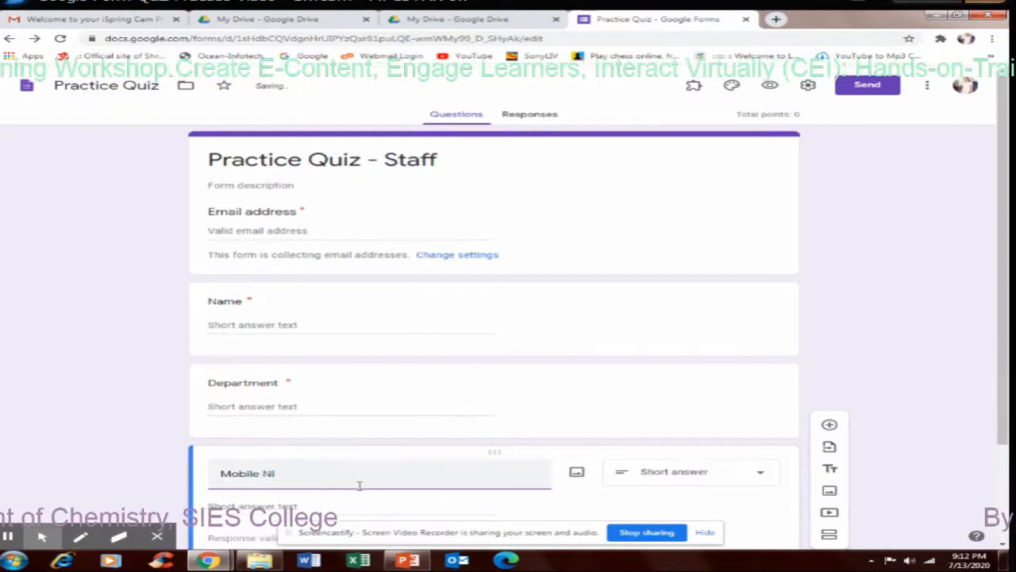
type("ile Number")
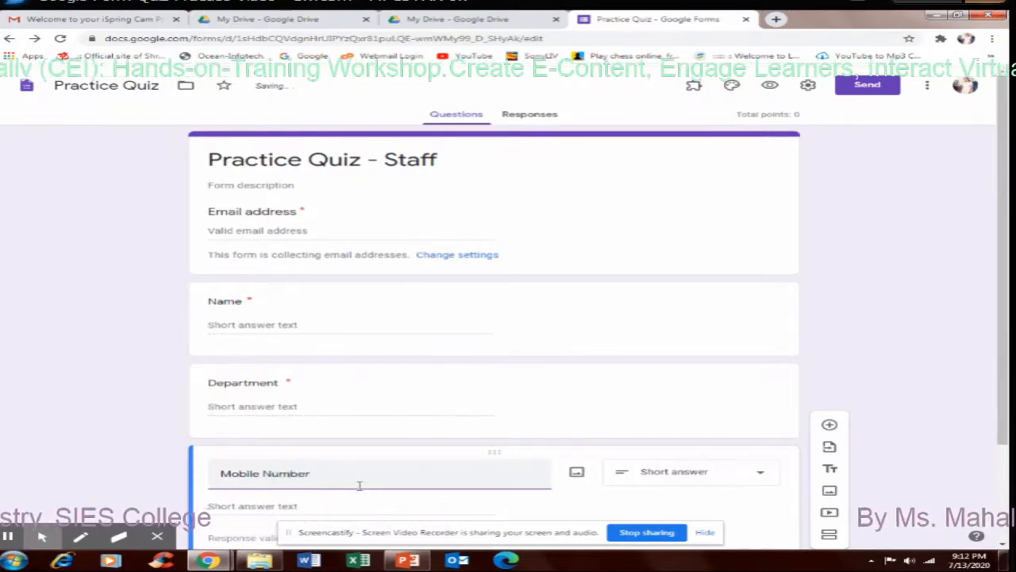
Set the custom error text of the Mobile Number question's number validation to "Enter Valid Mobile Number"
scroll(360, 485, "down", 2)
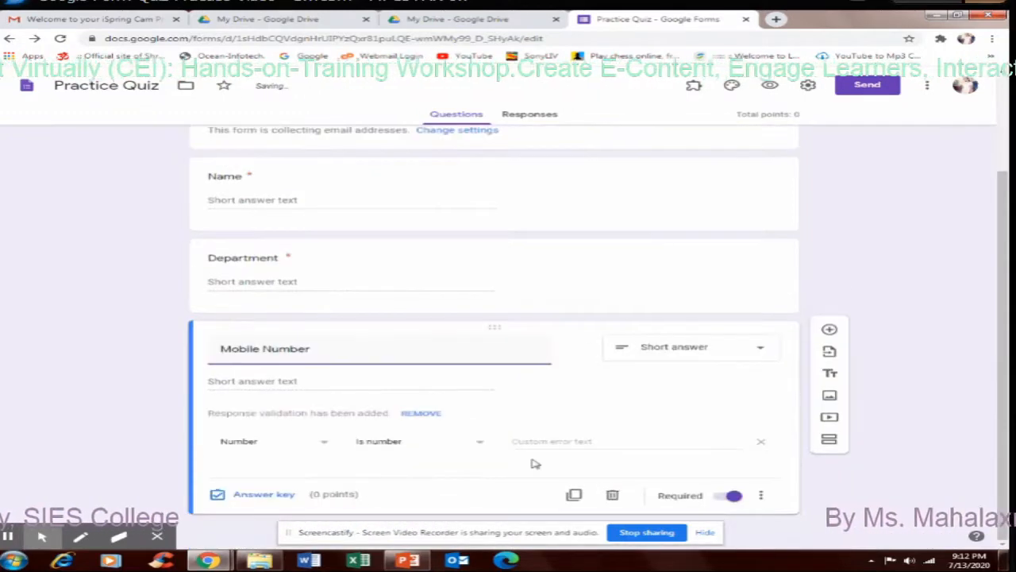
left_click(325, 442)
left_click(129, 435)
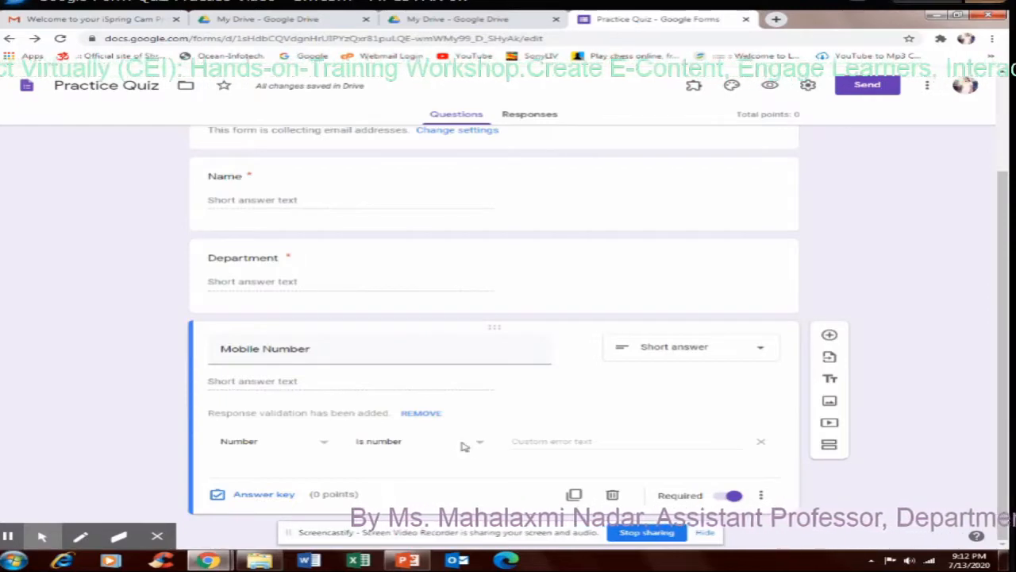
left_click(564, 442)
type("E")
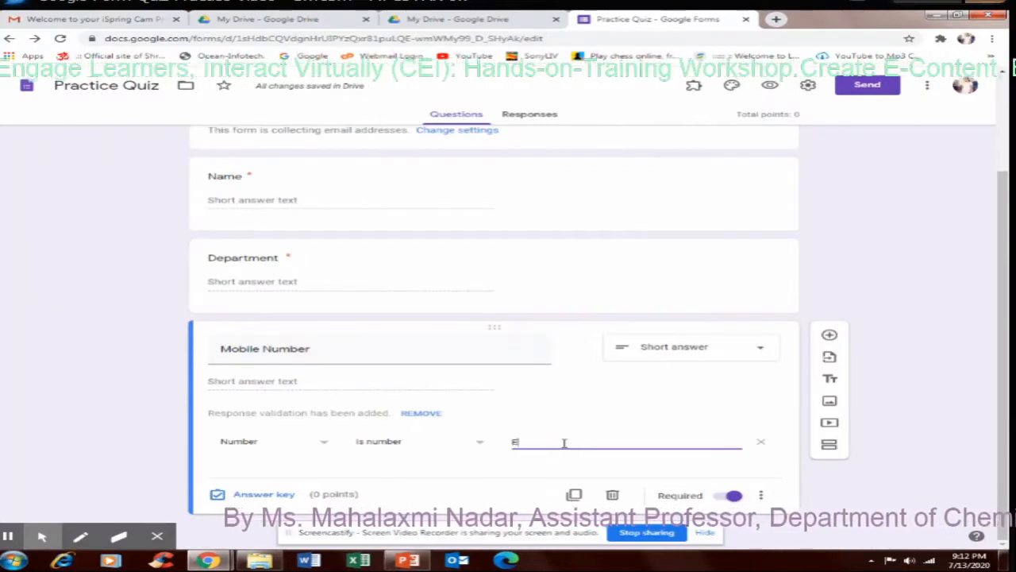
type("nter Vali")
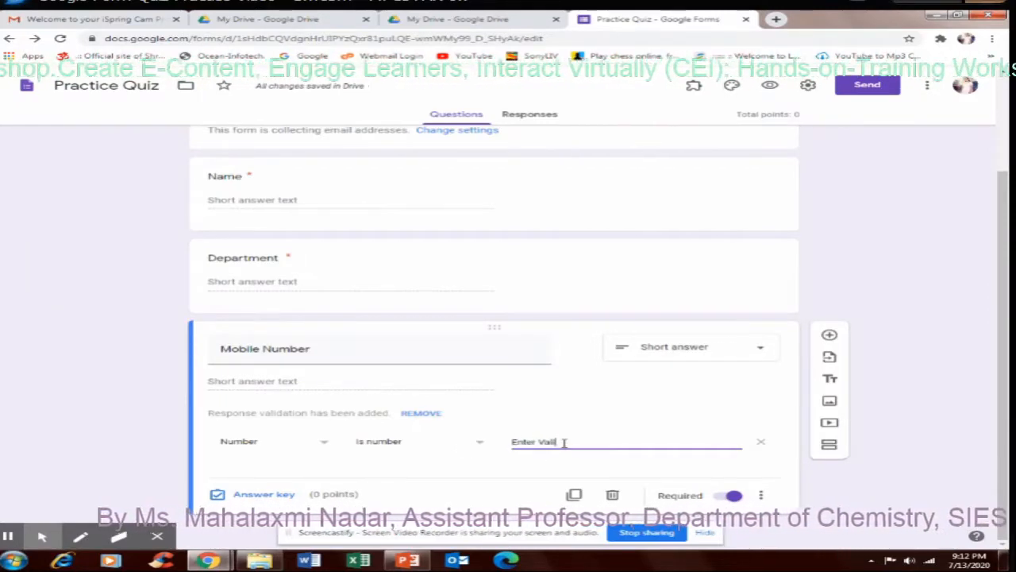
type("d Mob")
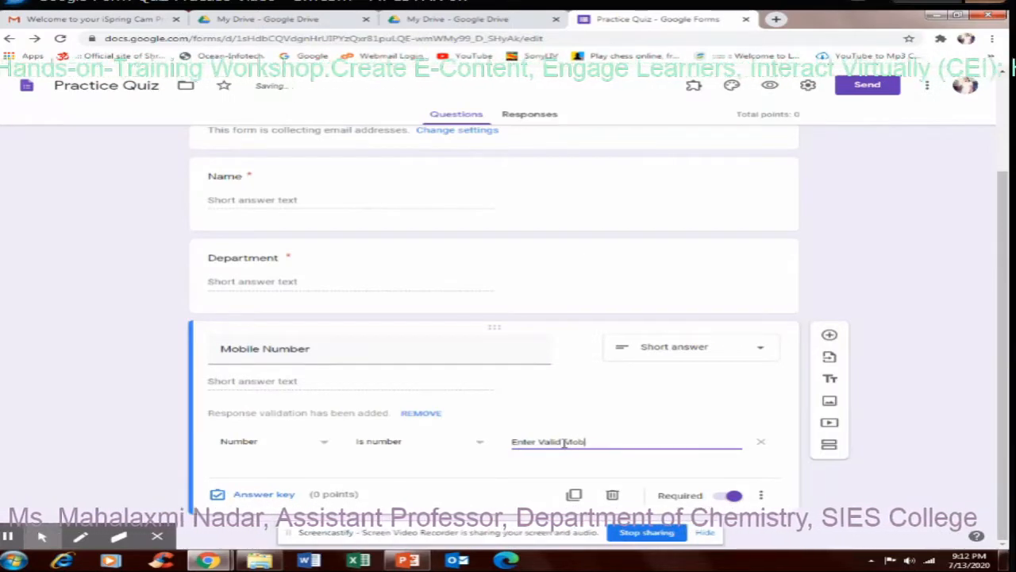
type("ile N")
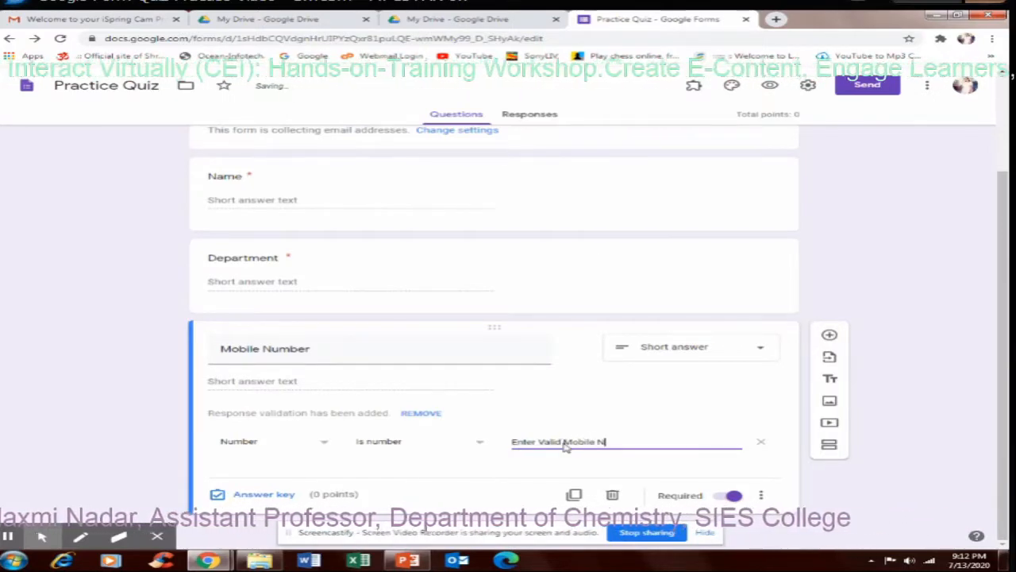
type("umber")
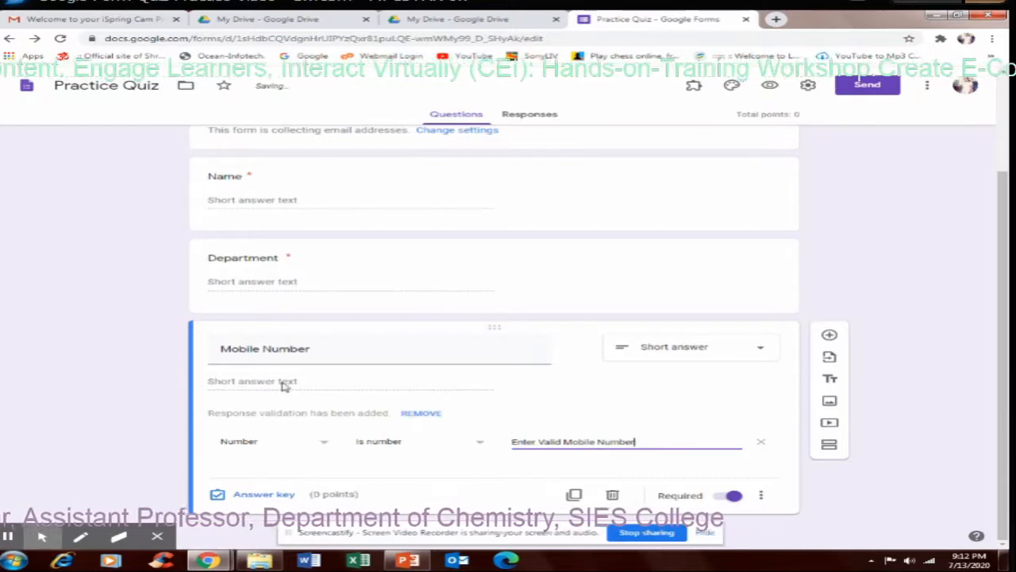
left_click(284, 384)
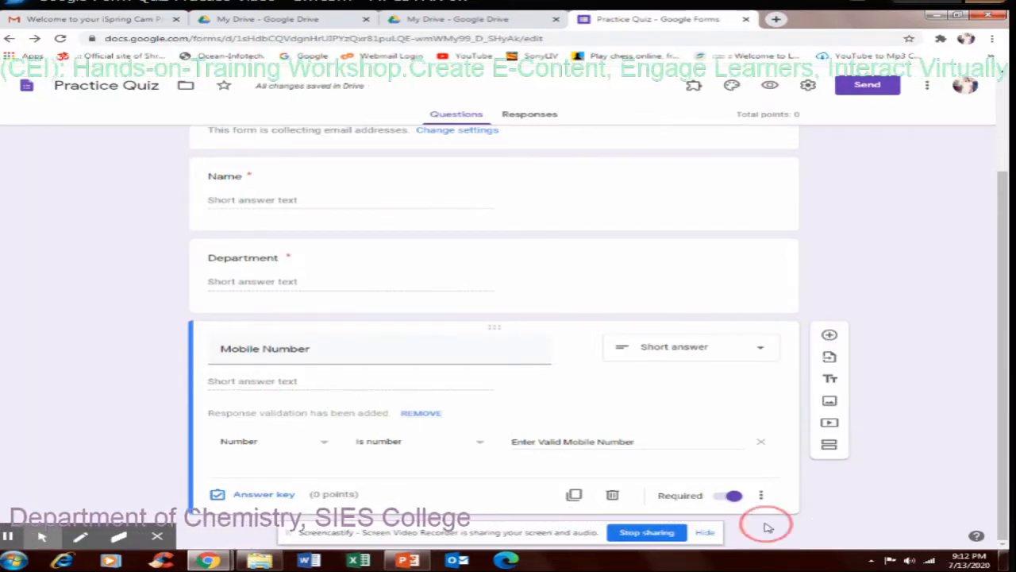
Add a second section titled "Quiz on Google Classroom" with the description "Attempt all Questions"
scroll(362, 381, "up", 2)
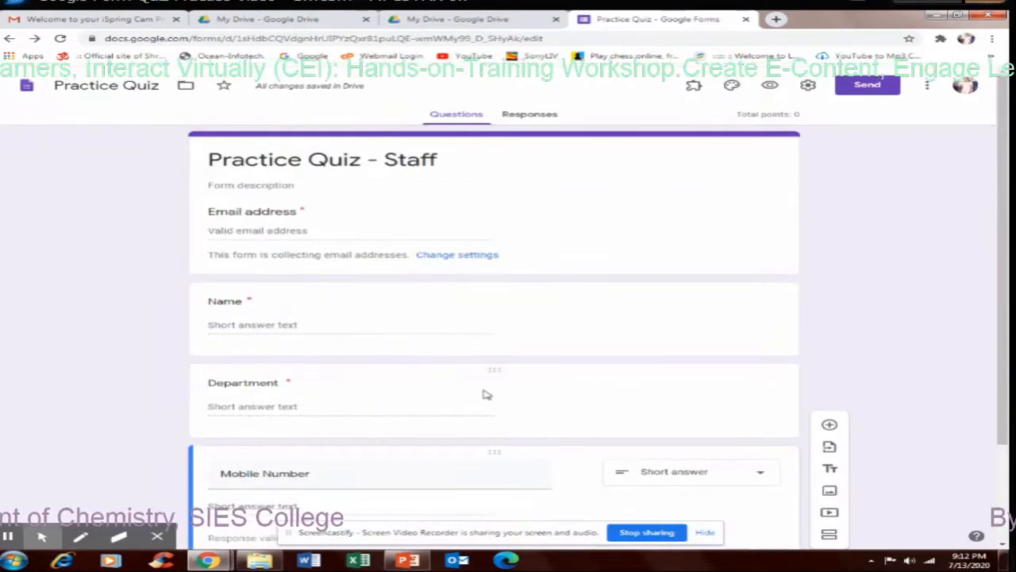
scroll(483, 392, "down", 2)
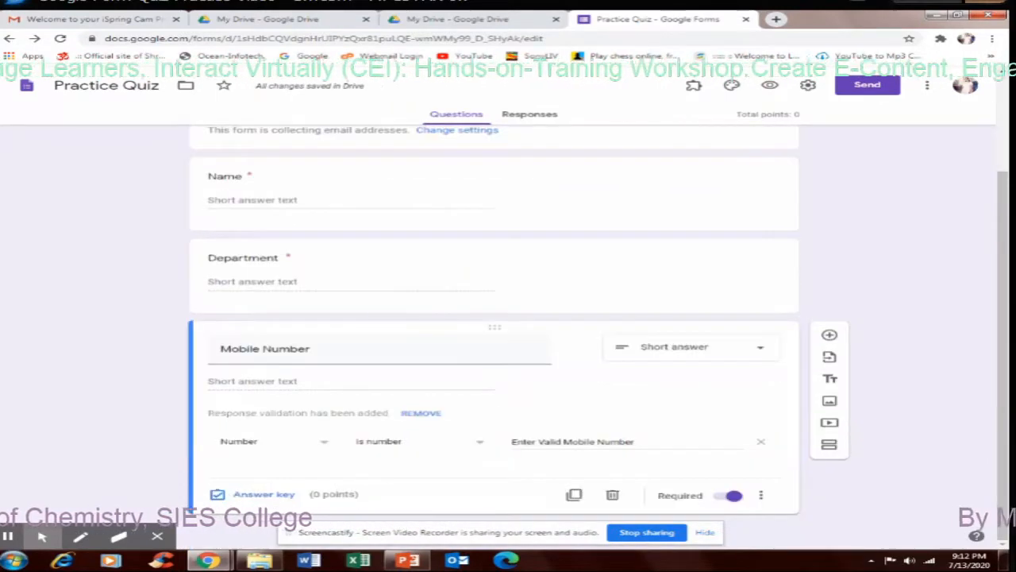
left_click(830, 445)
left_click(337, 508)
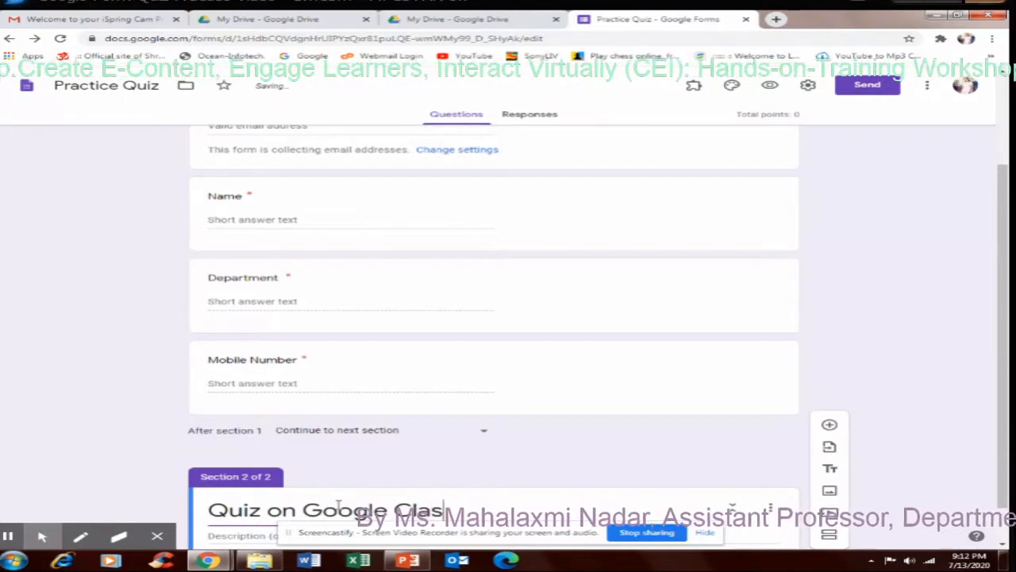
scroll(339, 508, "down", 1)
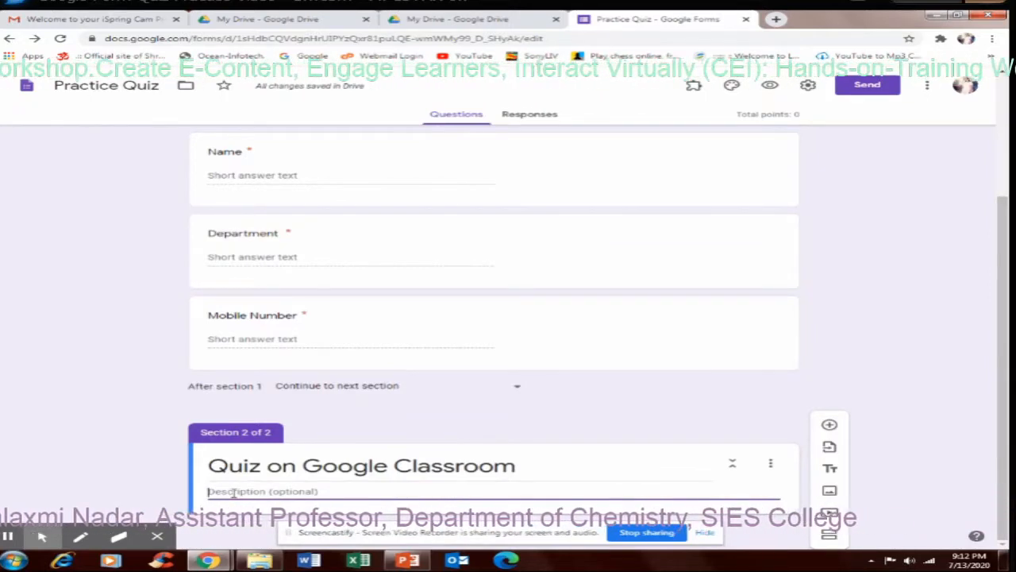
left_click(233, 493)
type("Attempt all Qu")
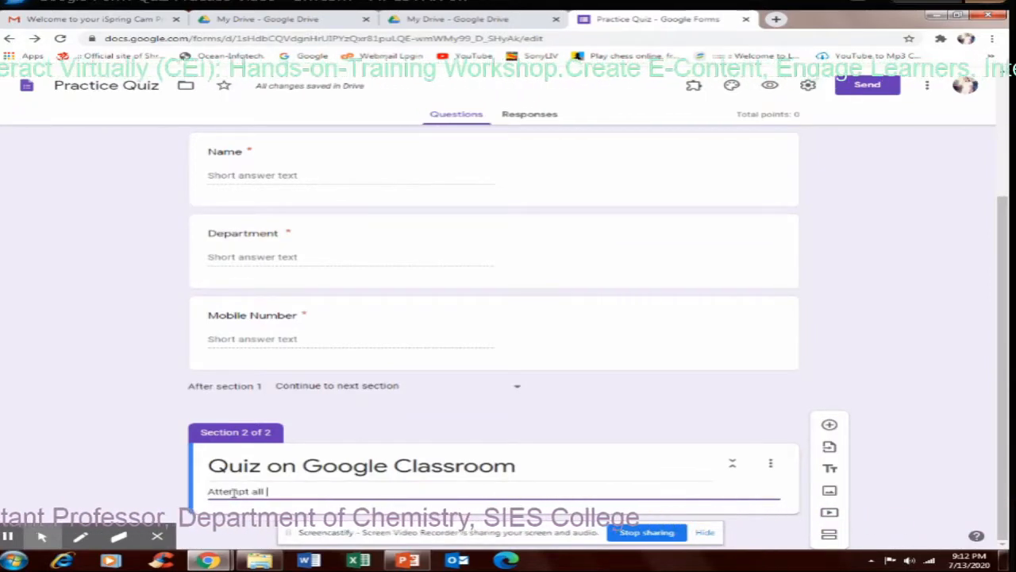
type("estions")
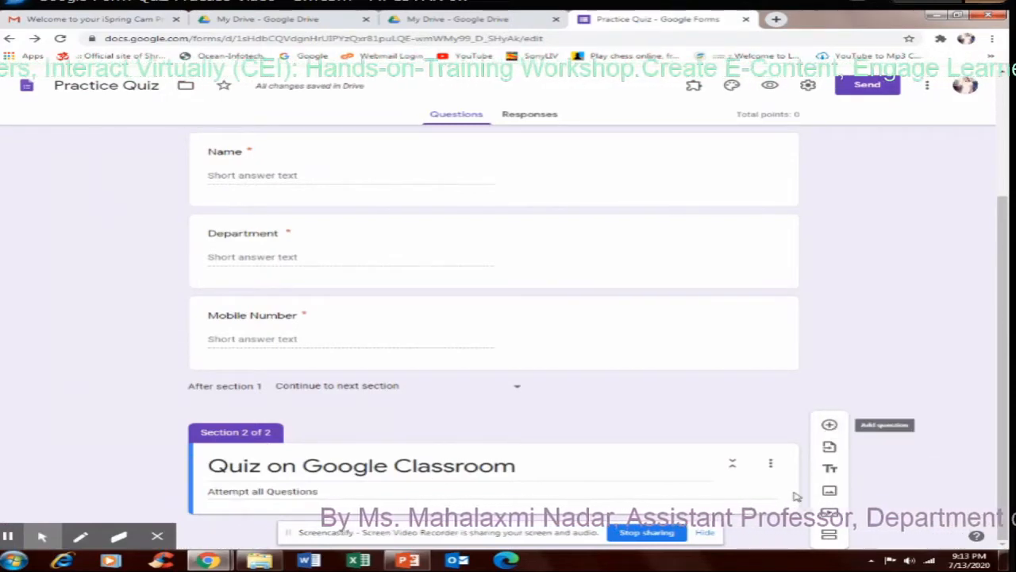
Add a multiple-choice question below the Google Classroom section header and begin its title with "Where do the file created in your"
left_click(830, 426)
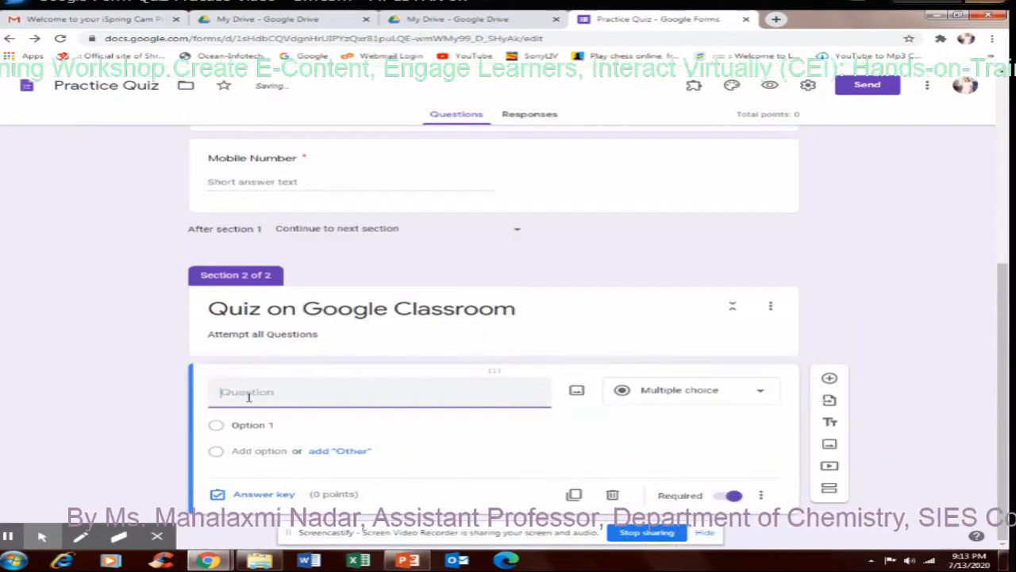
type("W")
key("BackSpace")
type("W")
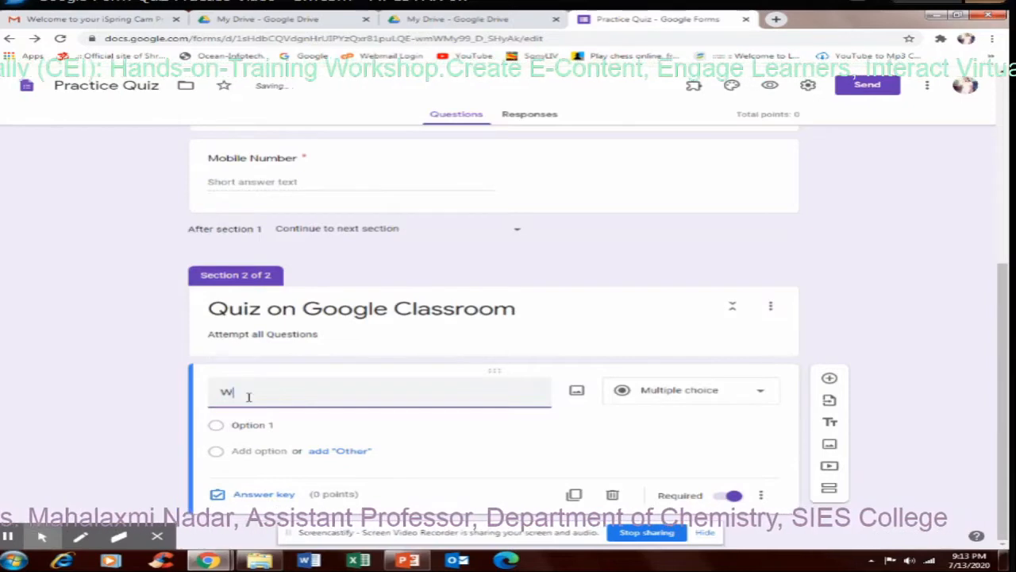
type("here do t")
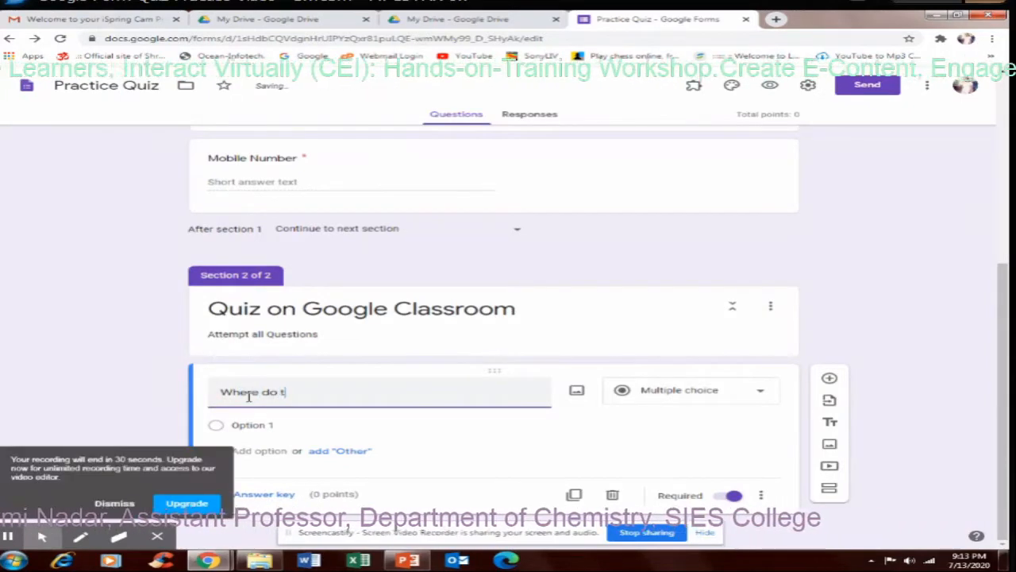
type("he file create")
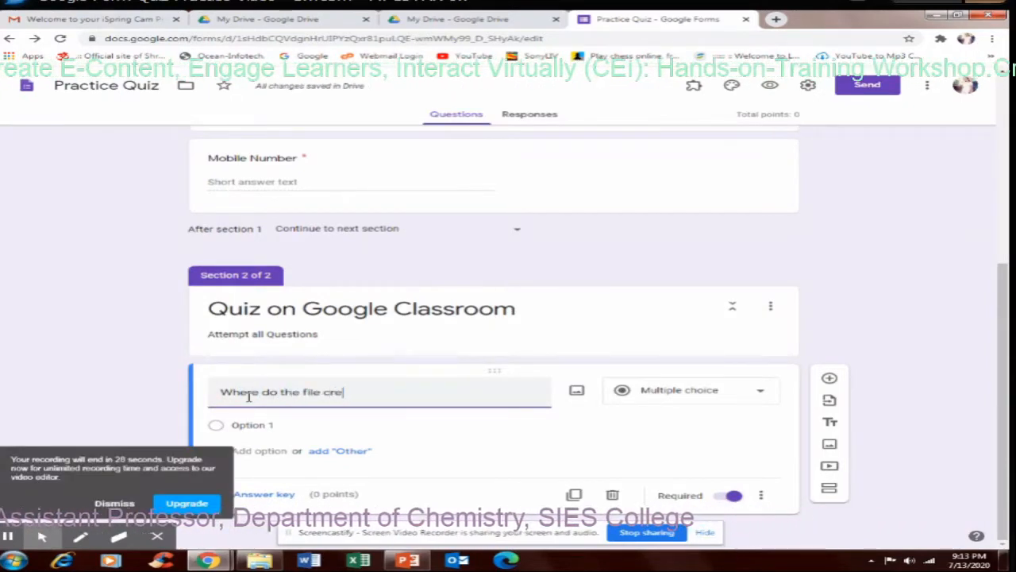
key("BackSpace")
key("BackSpace")
type("ted ")
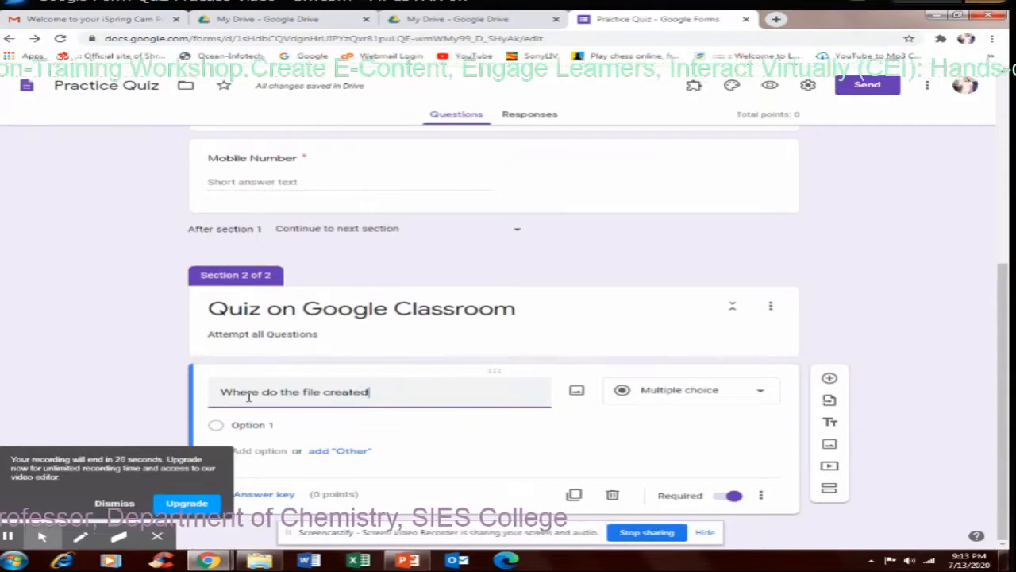
type("in your")
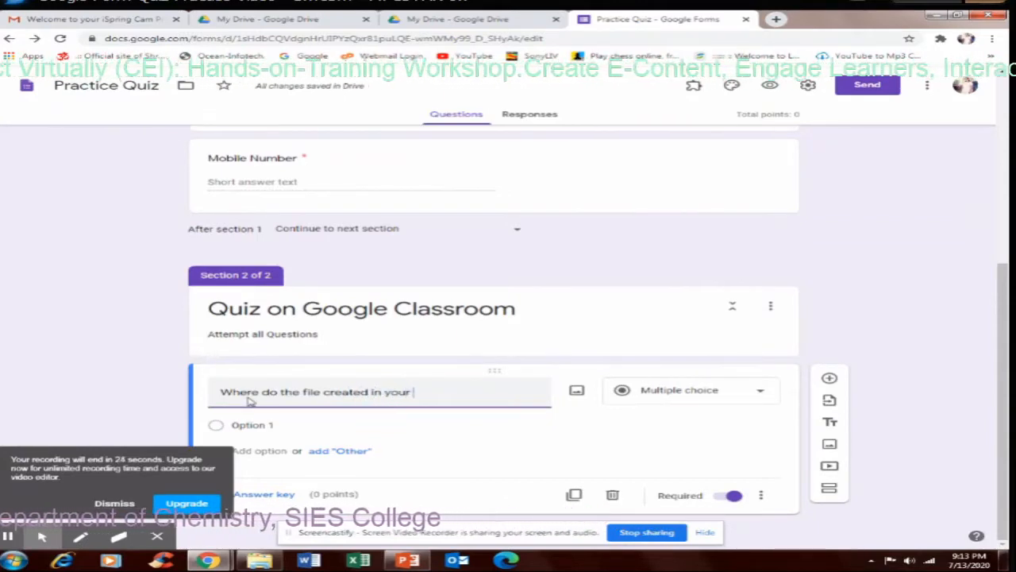
Dismiss the recording time-limit notice and complete the question title as "Where do the file created in your login saved?"
left_click(127, 504)
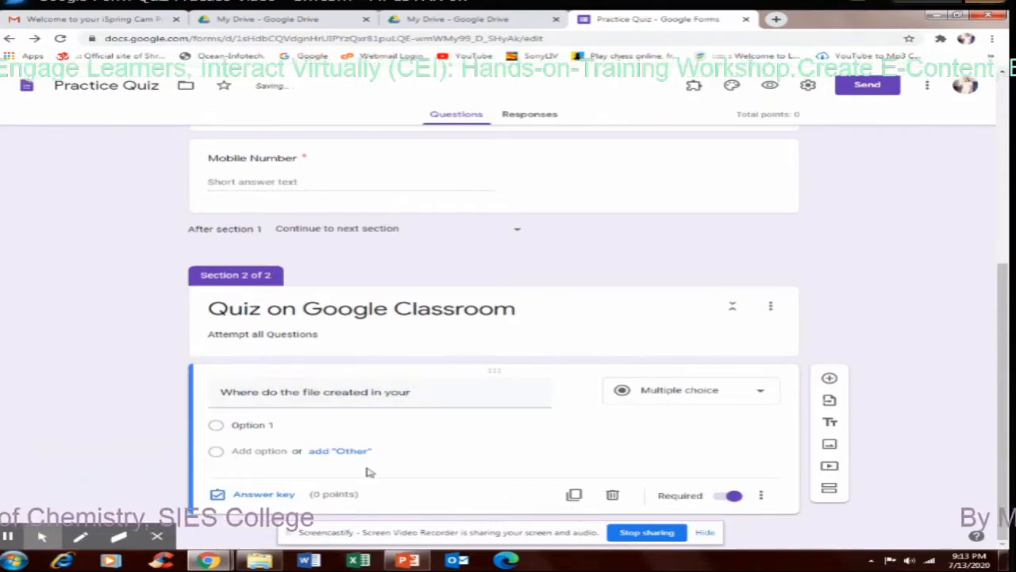
triple_click(428, 395)
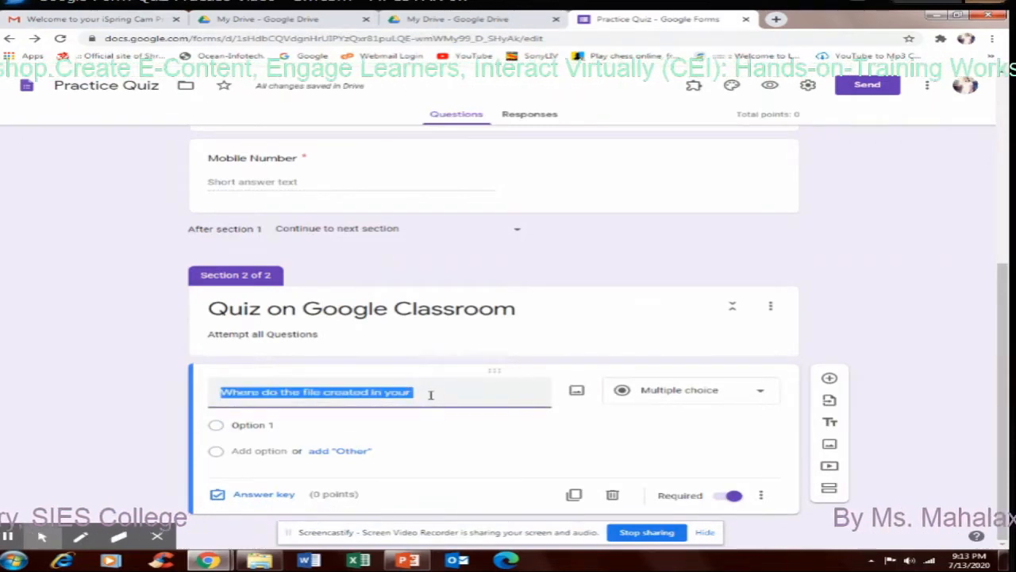
left_click(430, 395)
type("login ")
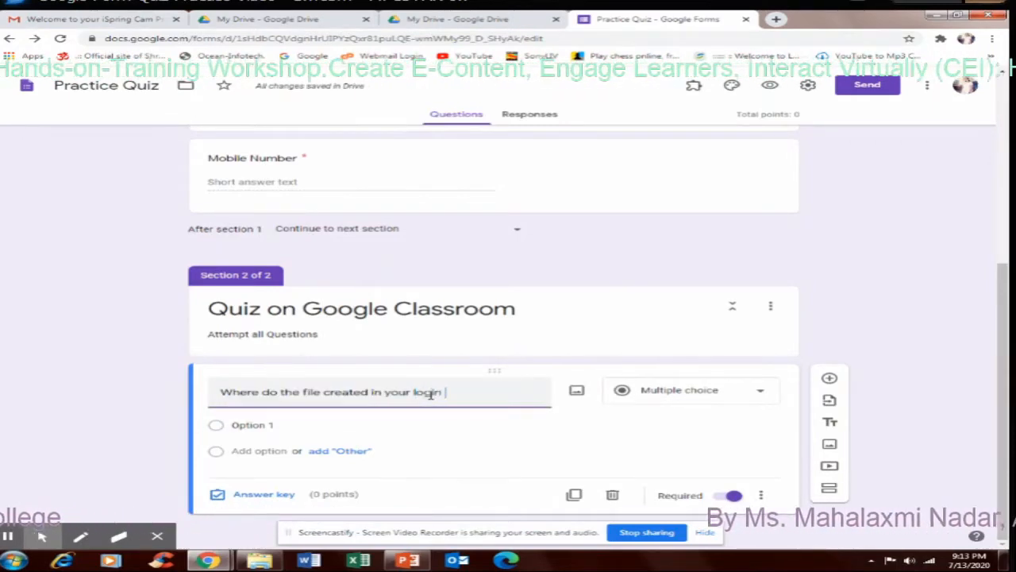
type("goes")
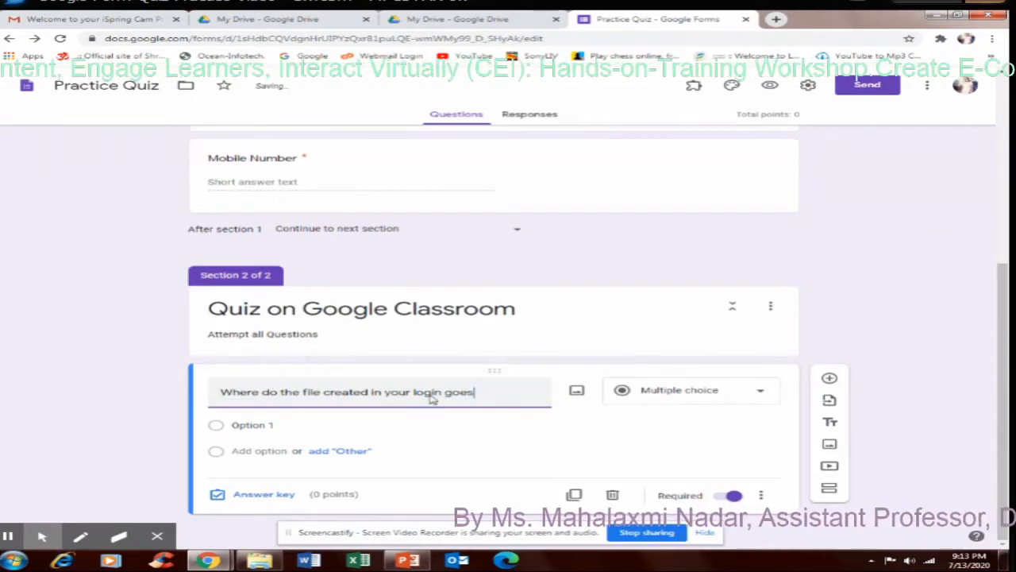
key("BackSpace")
key("BackSpace")
key("BackSpace")
key("BackSpace")
key("BackSpace")
key("BackSpace")
type("ar")
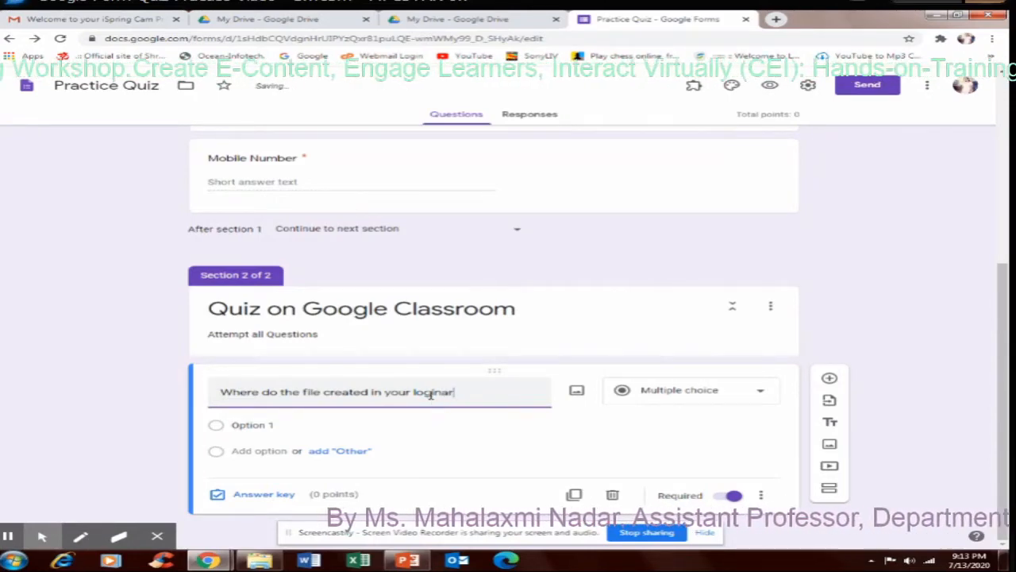
type("e")
key("BackSpace")
key("BackSpace")
type("saved")
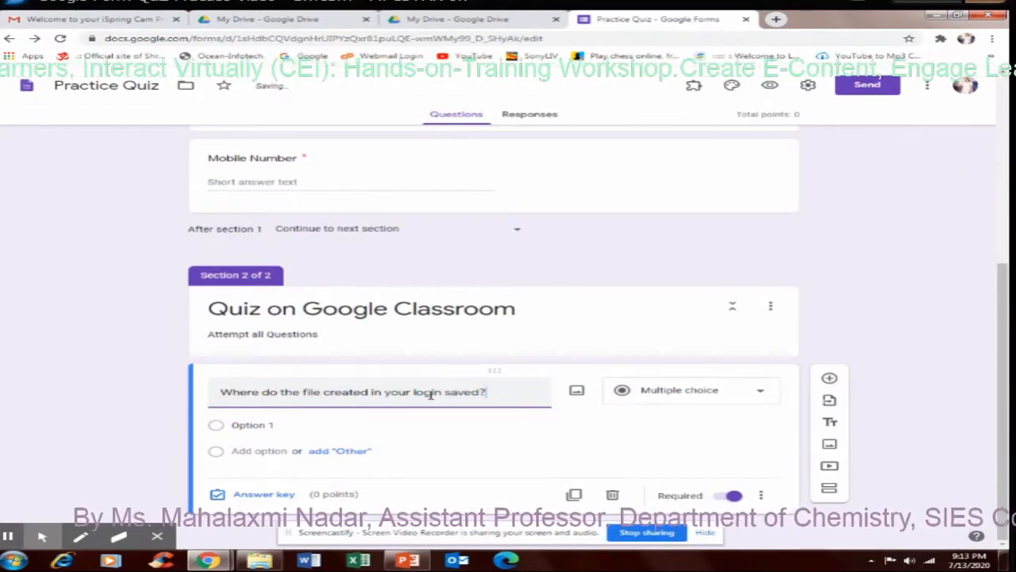
type("?")
Set the first answer option of the file-saving question to "Google Document"
left_click_drag(239, 425, 274, 425)
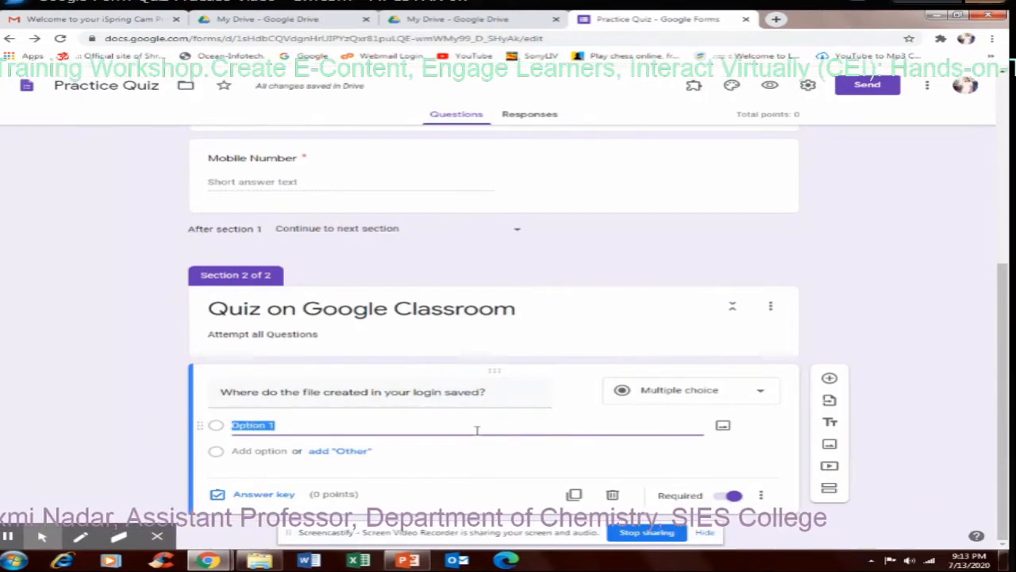
type("Googl")
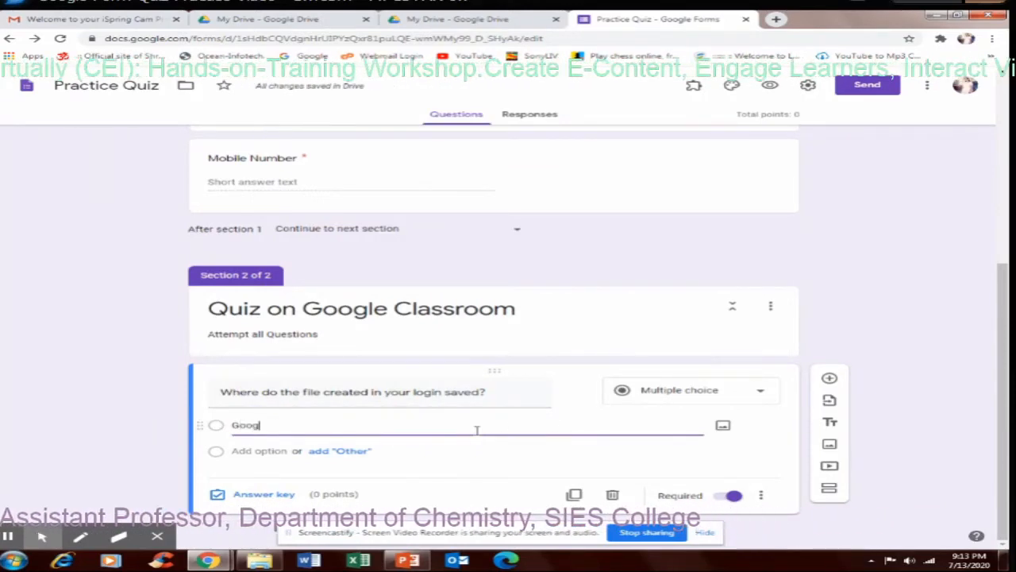
type("e Document")
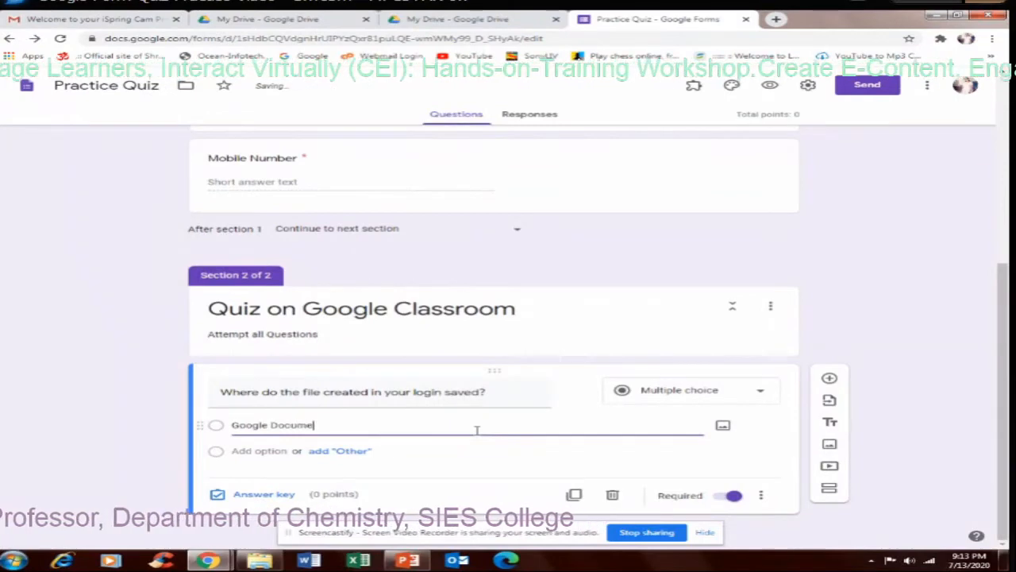